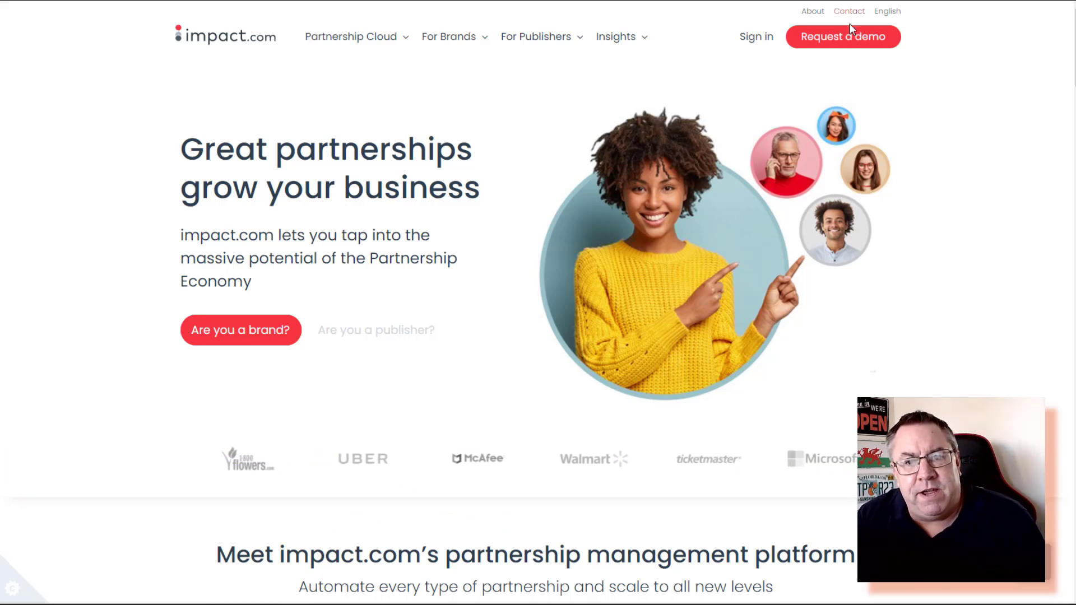
# Look over the site's product, brand and publisher offerings and open the publishers' Affiliates page.
pyautogui.moveTo(344, 41)
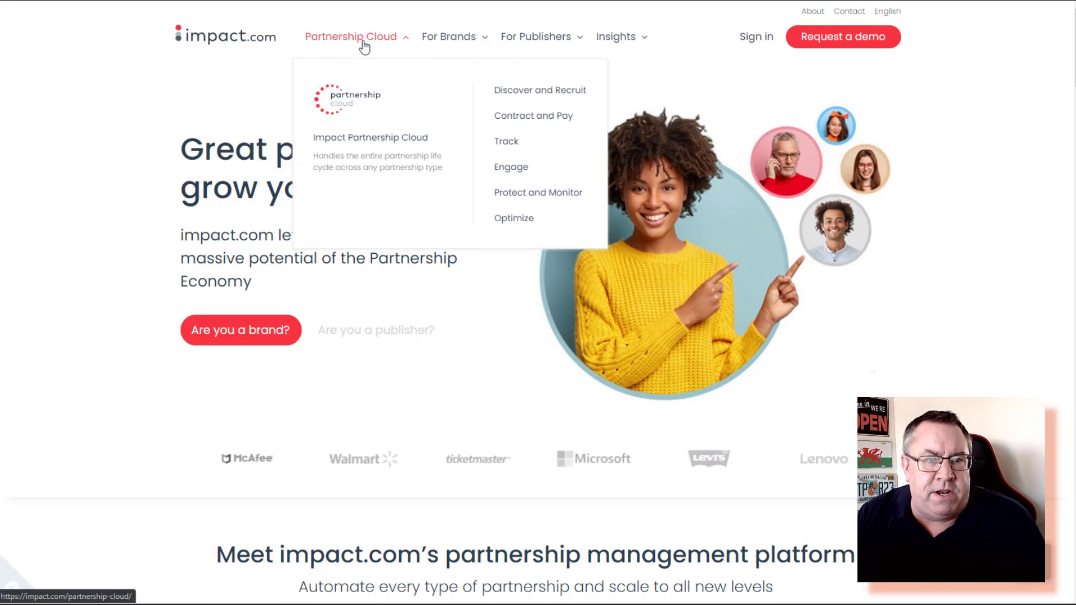
pyautogui.moveTo(445, 44)
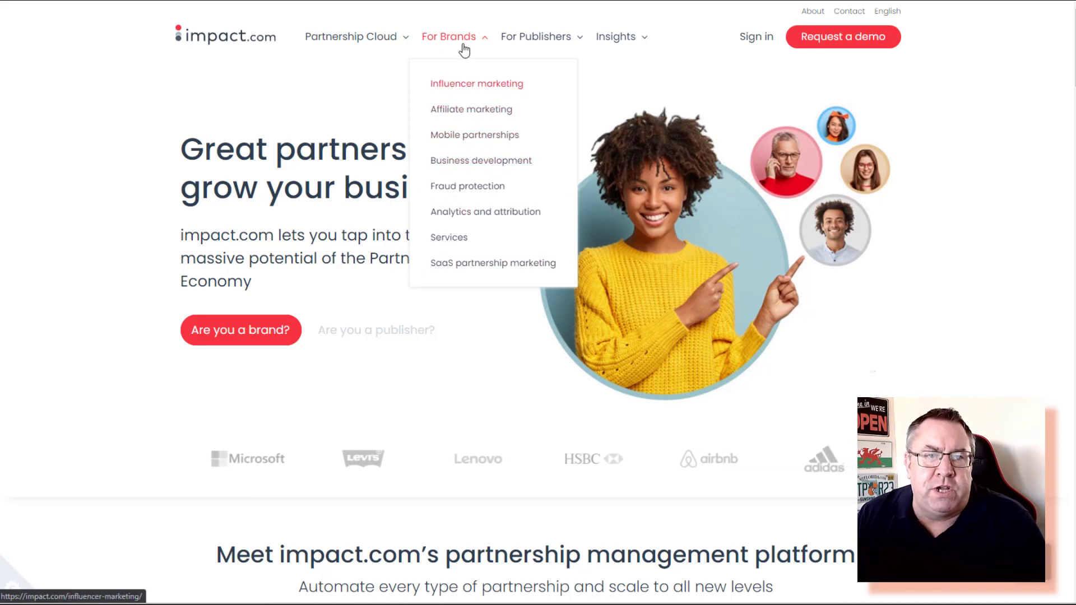
pyautogui.moveTo(530, 42)
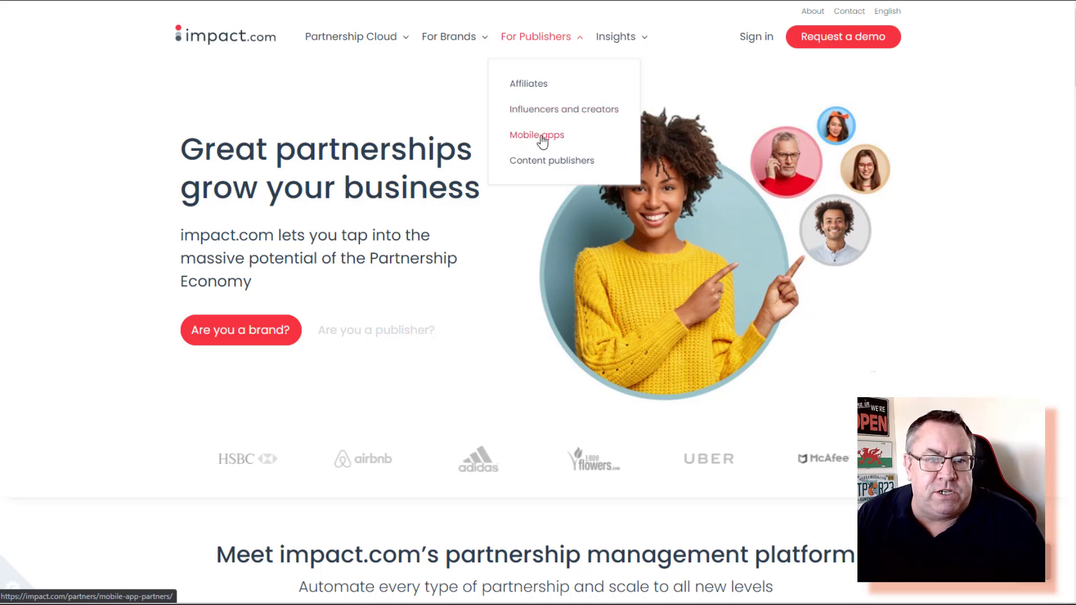
pyautogui.click(538, 87)
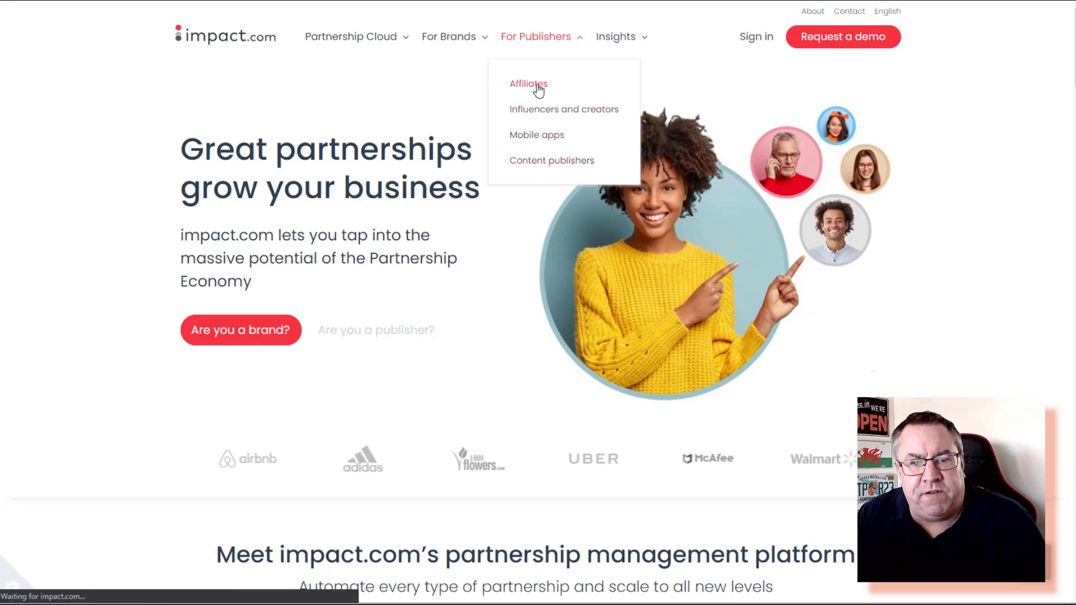
# Examine the Affiliates page for its participating brands, reporting features, monetization options and video section.
pyautogui.scroll(-2, 314, 238)
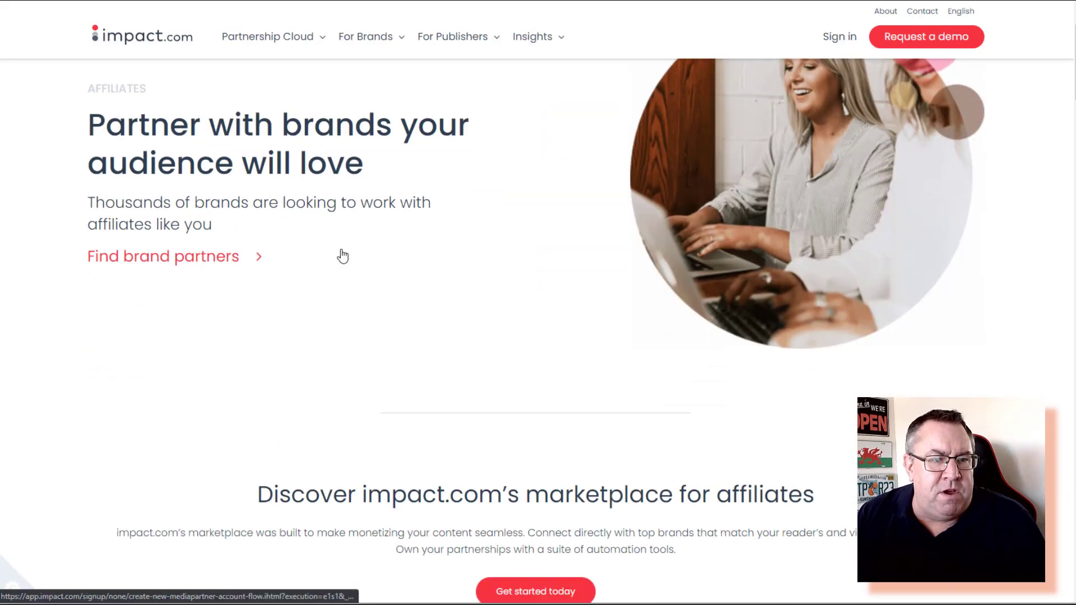
pyautogui.scroll(-7, 560, 294)
pyautogui.scroll(-20, 660, 272)
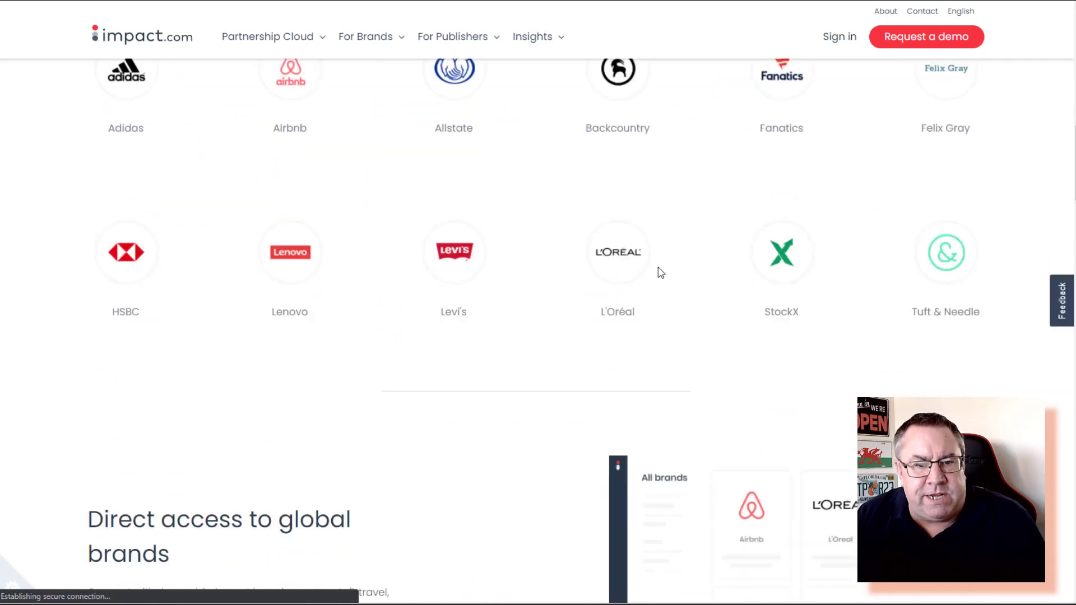
pyautogui.scroll(-10, 660, 274)
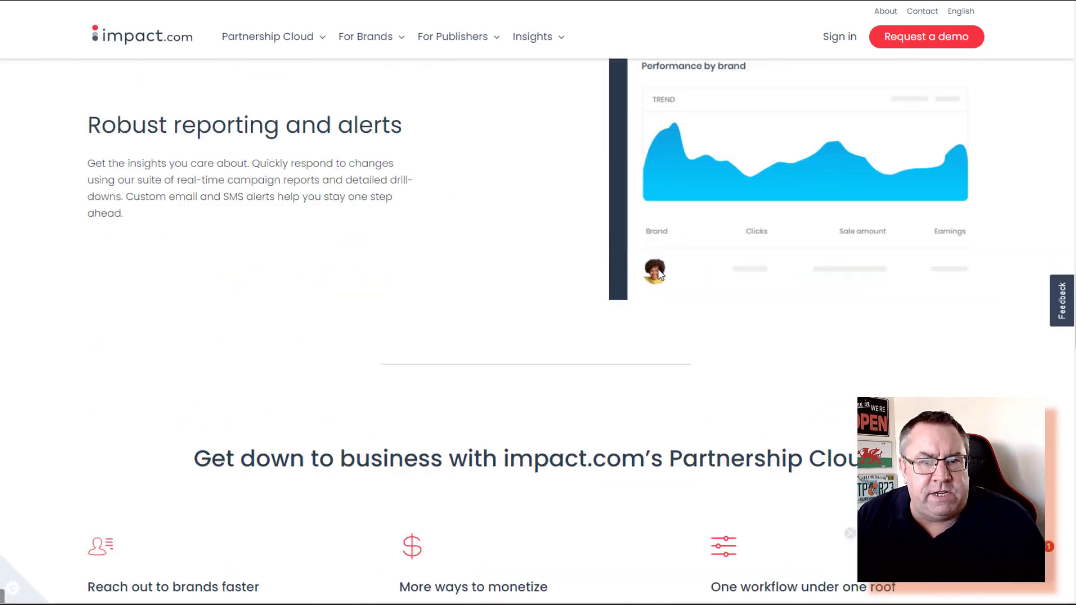
pyautogui.scroll(4, 659, 274)
pyautogui.scroll(-8, 660, 275)
pyautogui.scroll(-15, 657, 274)
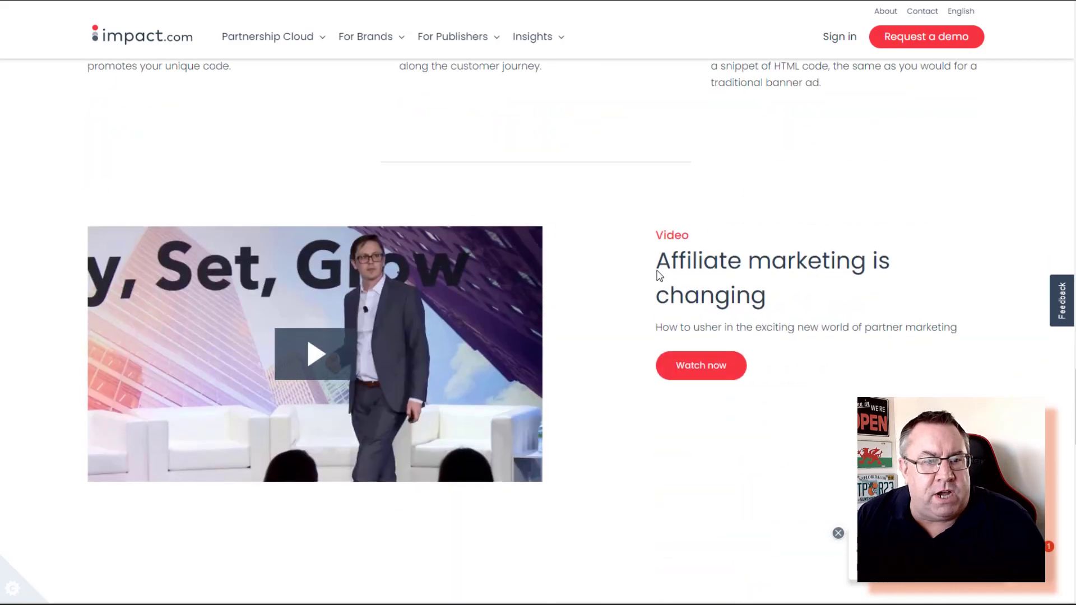
pyautogui.scroll(10, 659, 272)
pyautogui.scroll(20, 658, 271)
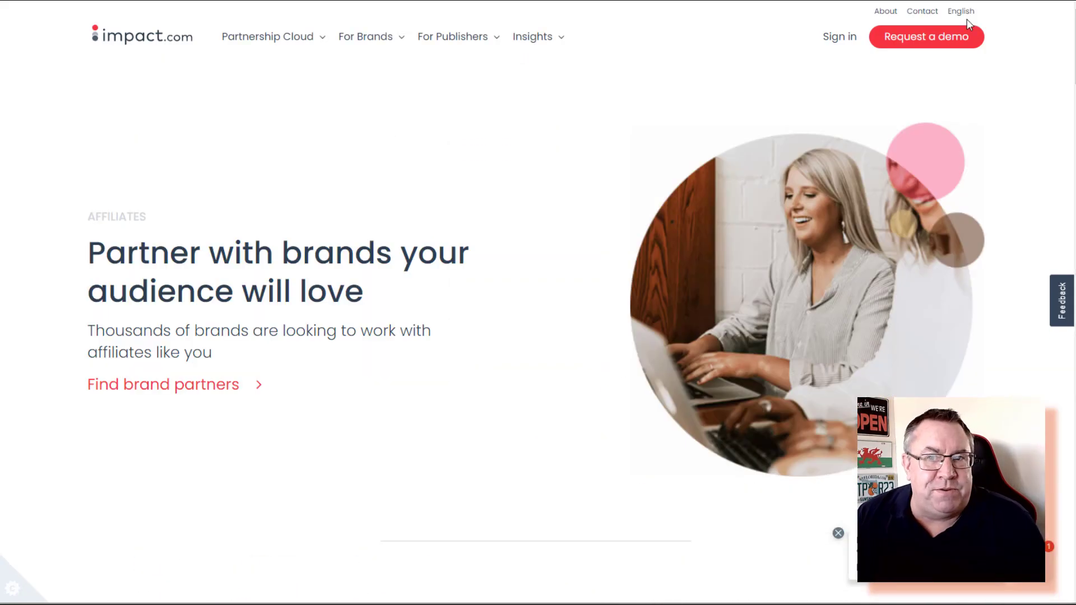
# On the sign-up form, complete the reCAPTCHA, accept the Media Partner Service and Master Brand agreements, and submit the account creation.
pyautogui.click(912, 42)
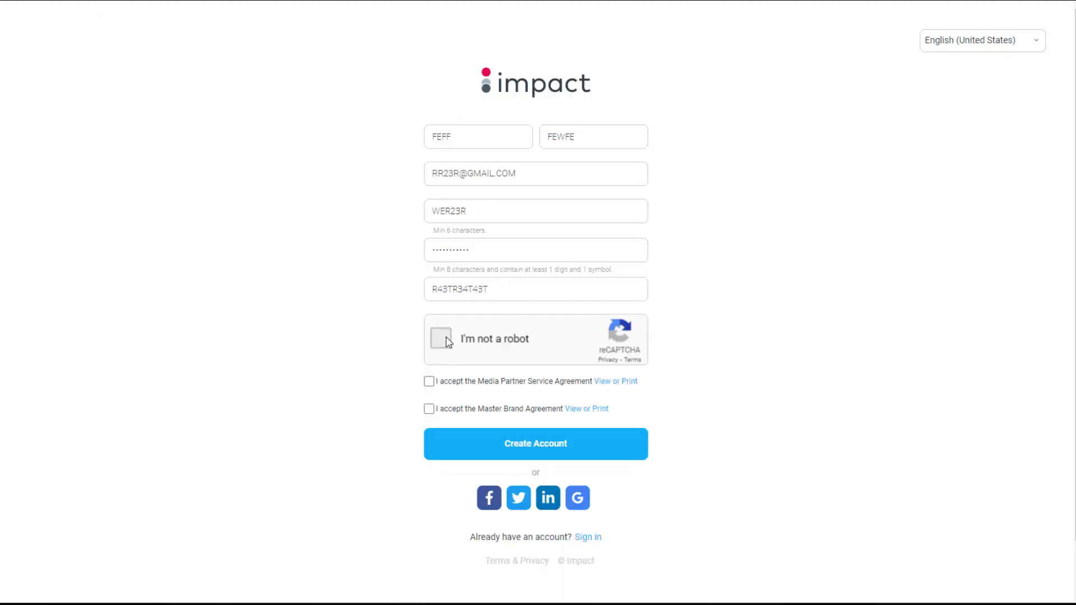
pyautogui.click(441, 338)
pyautogui.click(429, 381)
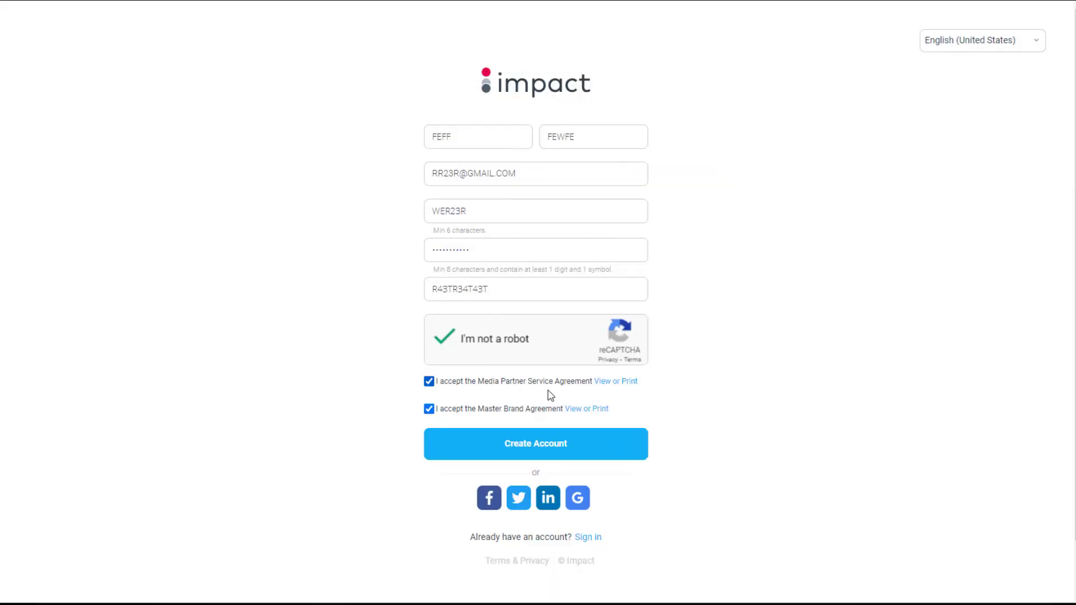
pyautogui.click(647, 459)
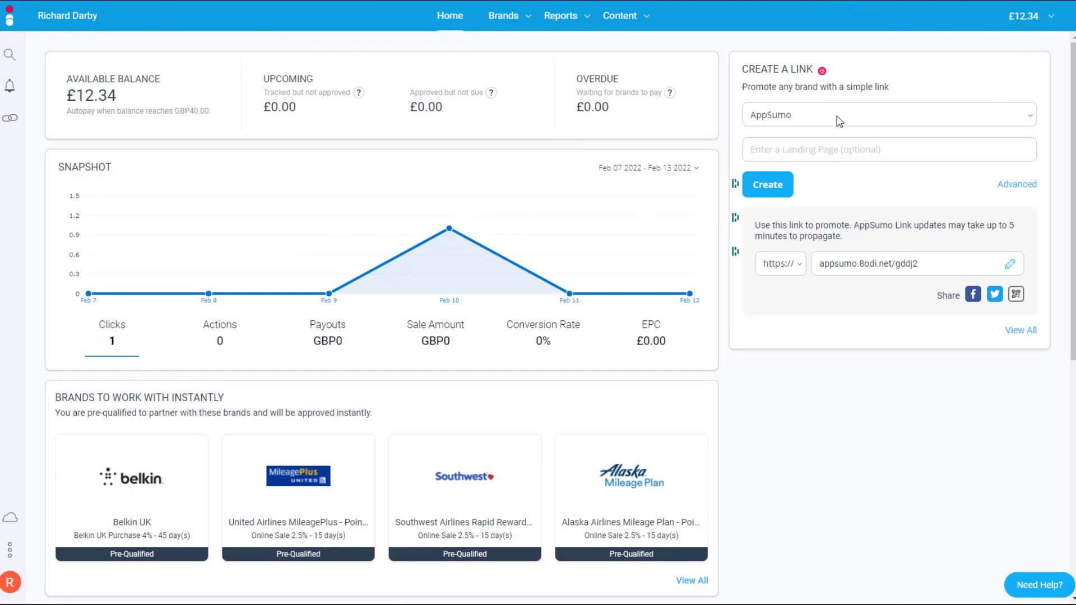
# Open the account's invoice history and look through the listed invoices.
pyautogui.click(1052, 23)
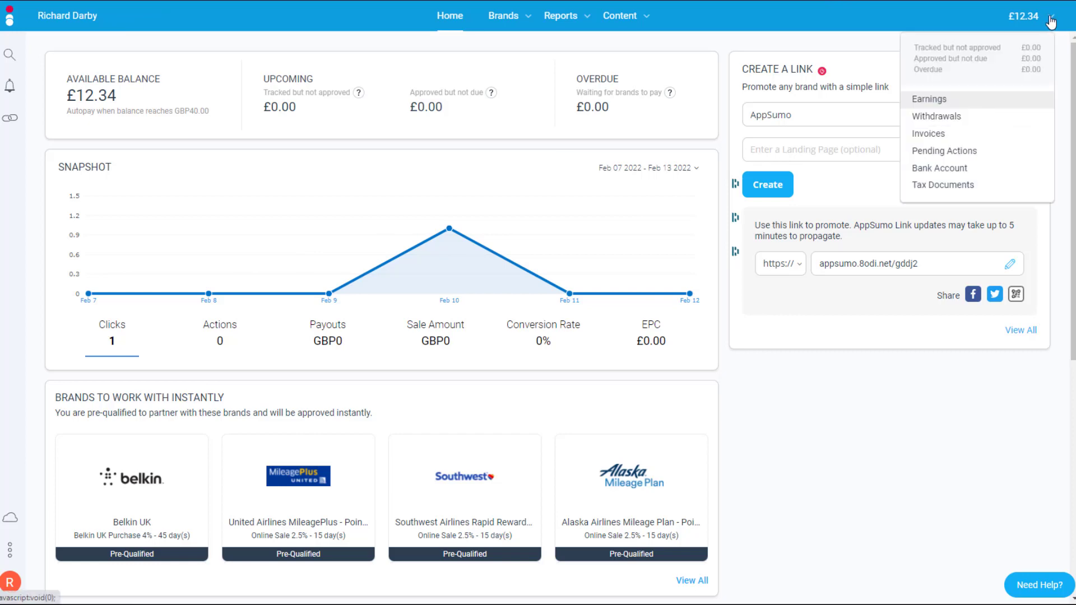
pyautogui.click(1052, 22)
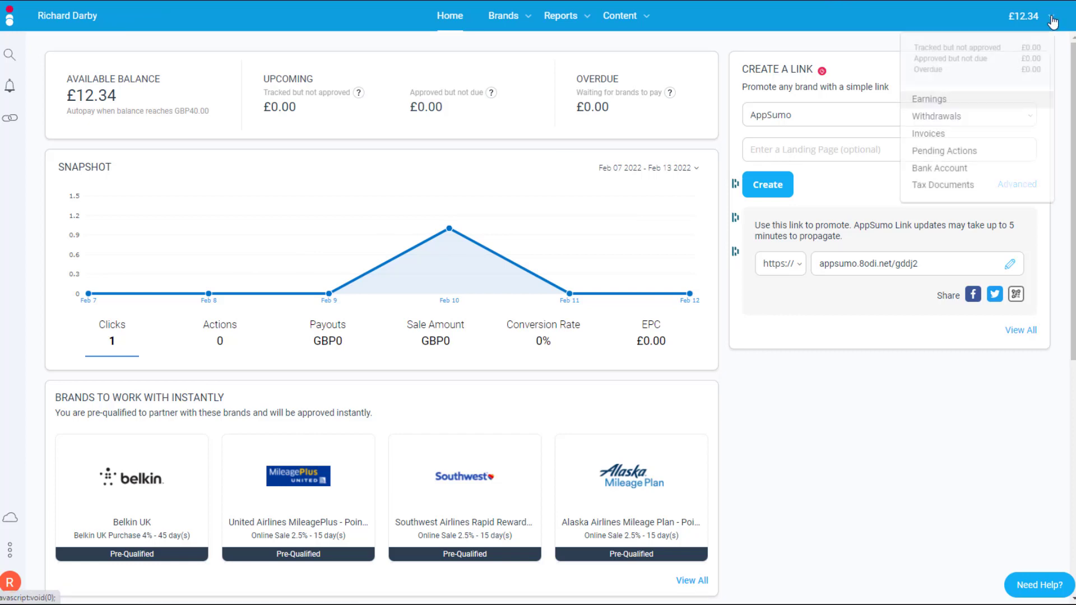
pyautogui.click(955, 116)
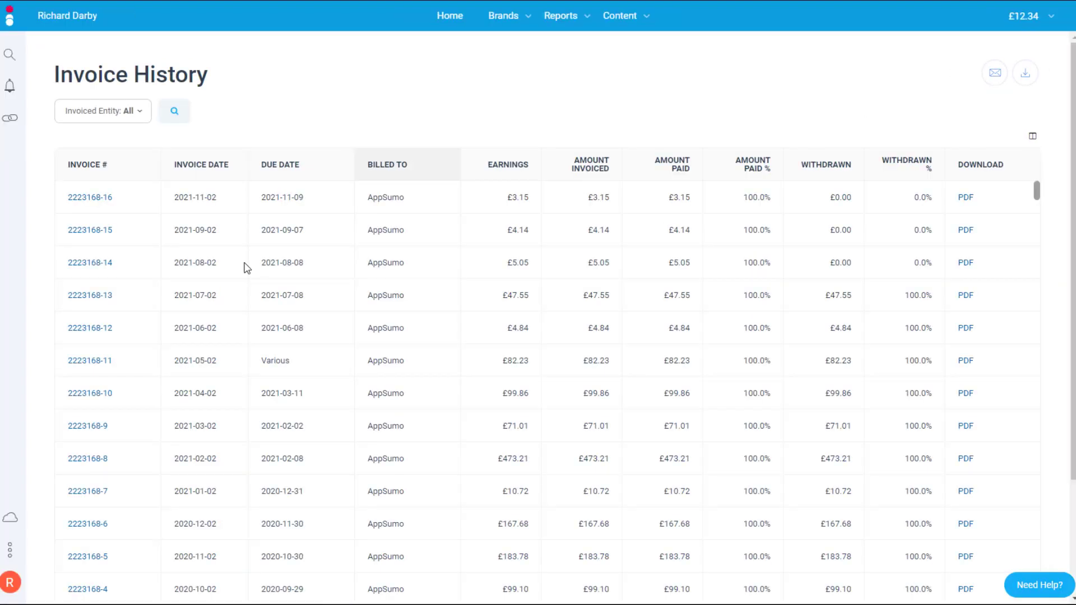
pyautogui.scroll(-3, 541, 348)
pyautogui.scroll(4, 541, 348)
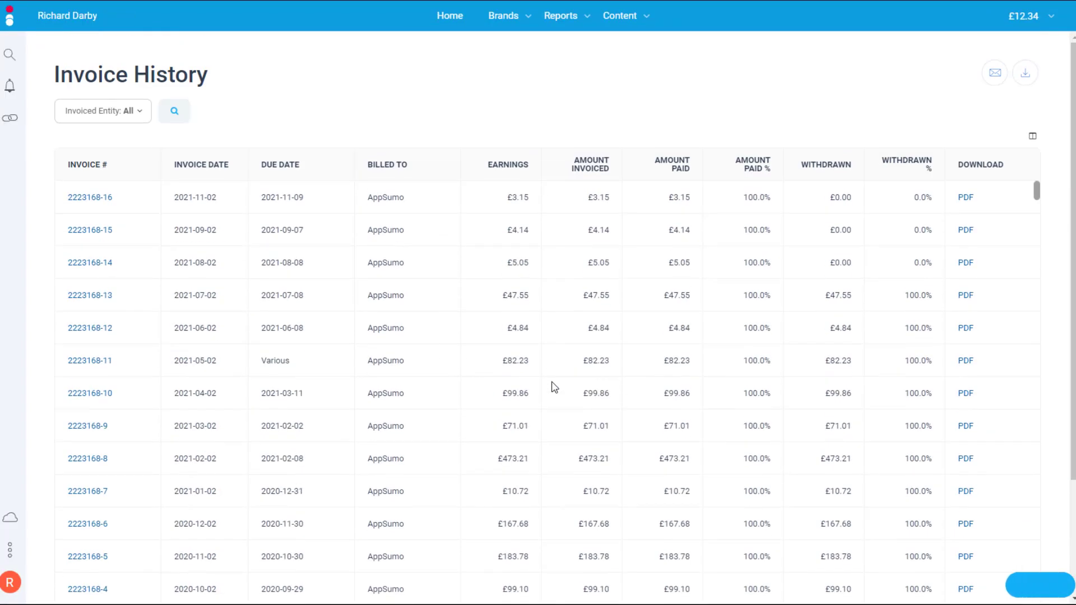
# Check the account's pending actions and open the electronic tax documents page.
pyautogui.moveTo(1048, 22)
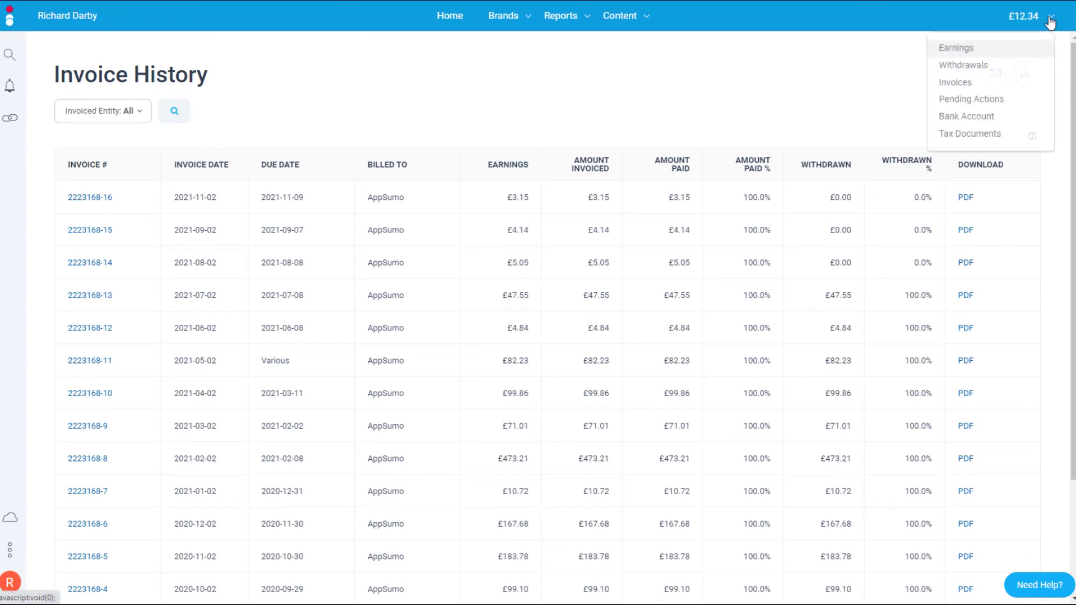
pyautogui.click(944, 153)
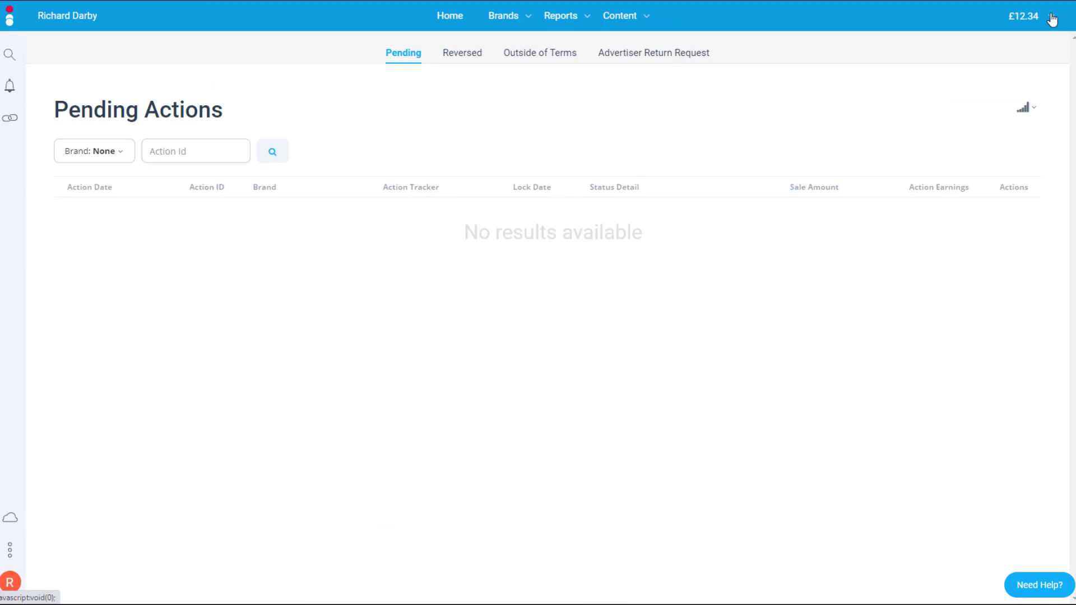
pyautogui.moveTo(1028, 17)
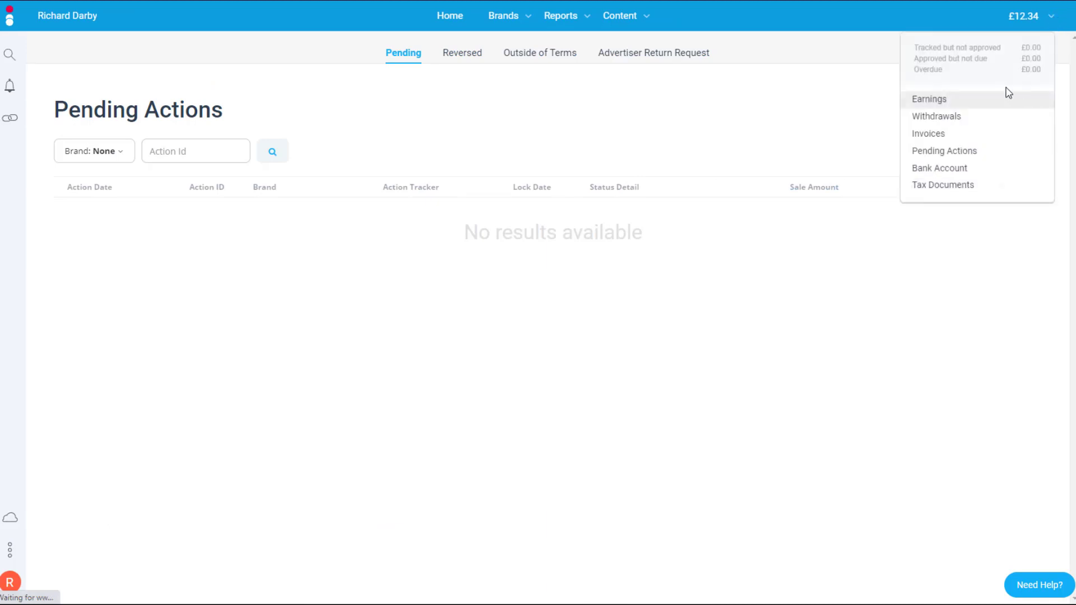
pyautogui.click(941, 188)
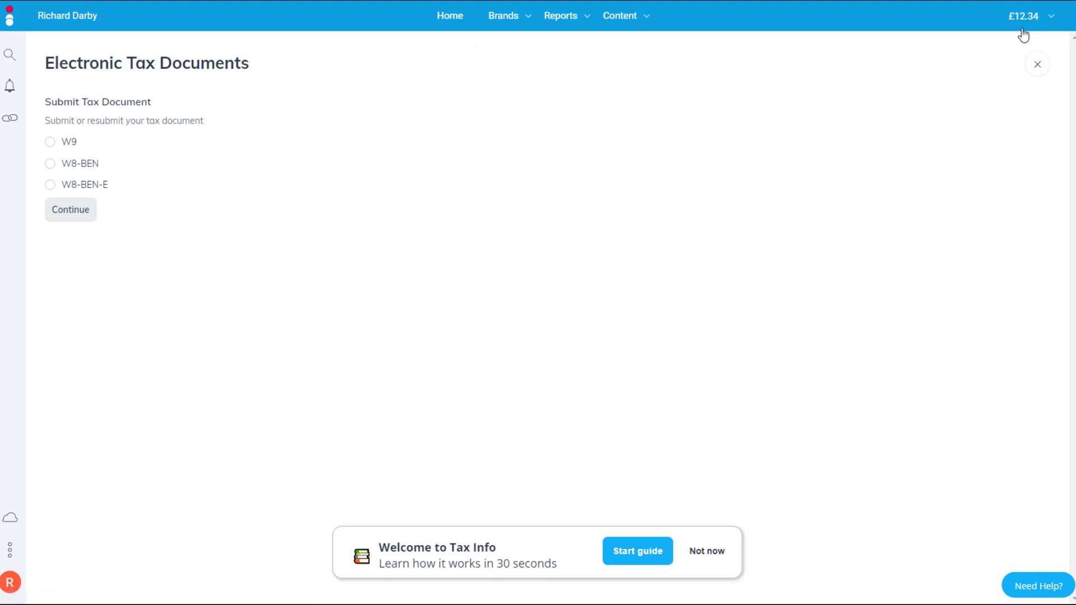
# Return to the home dashboard and review its balance, performance snapshot and report options.
pyautogui.click(452, 24)
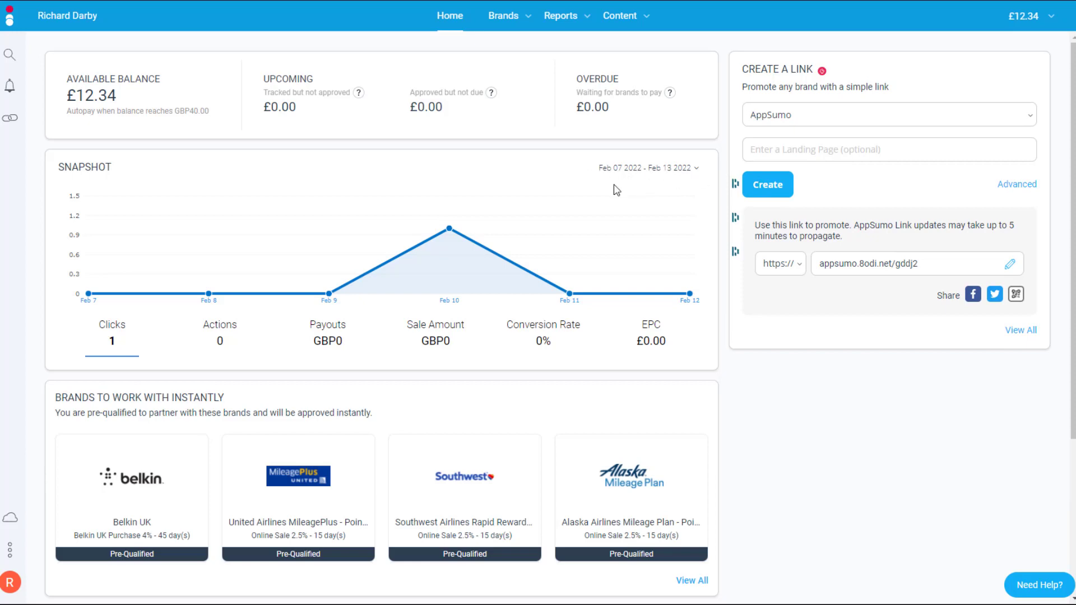
pyautogui.scroll(-2, 617, 357)
pyautogui.scroll(2, 488, 130)
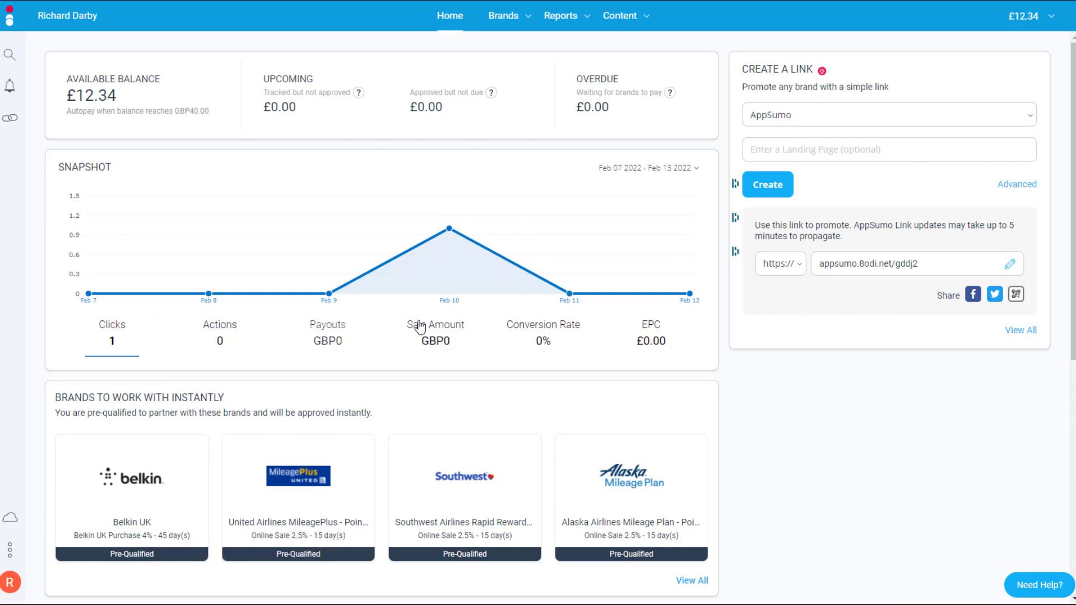
pyautogui.click(590, 21)
pyautogui.click(817, 152)
pyautogui.write('https://appsumo.com/products/instantly/')
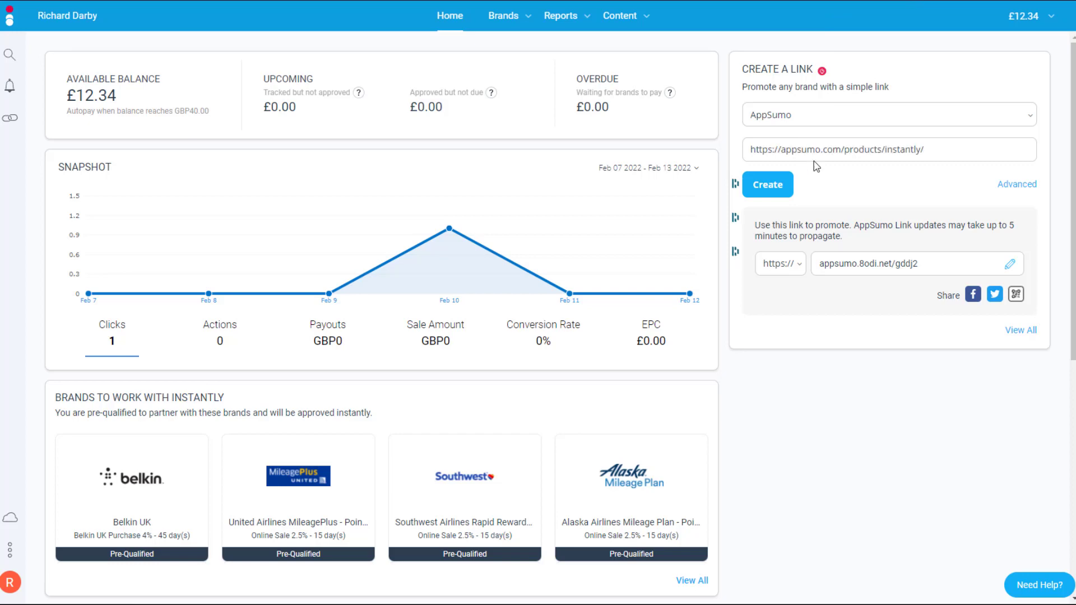
pyautogui.click(771, 196)
# Copy the generated promotional link appsumo.8odi.net/vn1LKL.
pyautogui.moveTo(935, 267); pyautogui.dragTo(819, 266)
pyautogui.click(824, 274)
pyautogui.rightClick(837, 272)
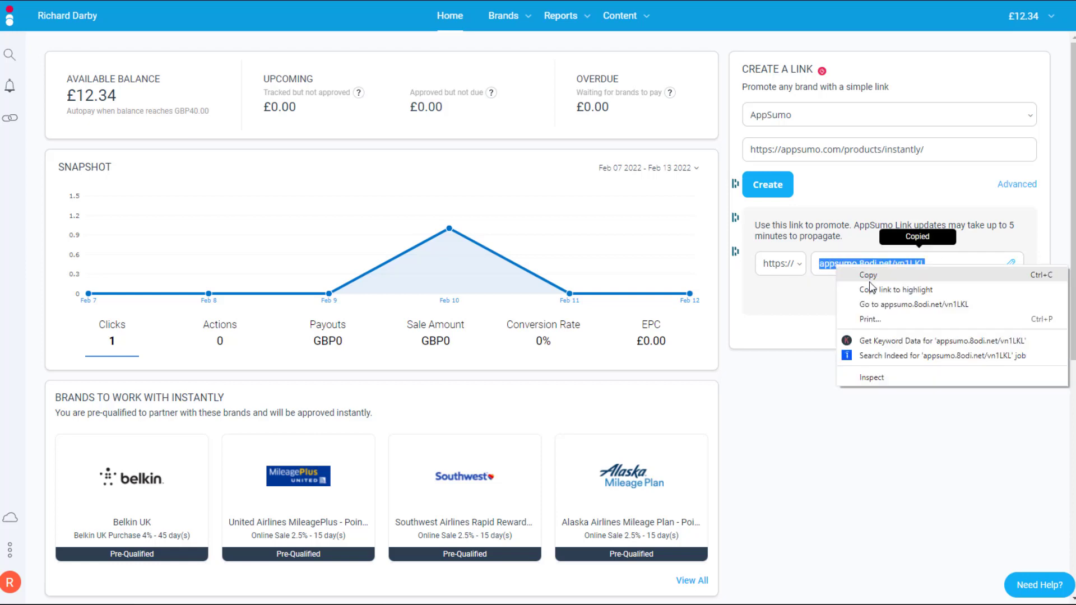
pyautogui.click(870, 280)
# Test the copied link in a new browser tab and look over the Instantly product page it leads to.
pyautogui.hotkey('ctrl', 't')
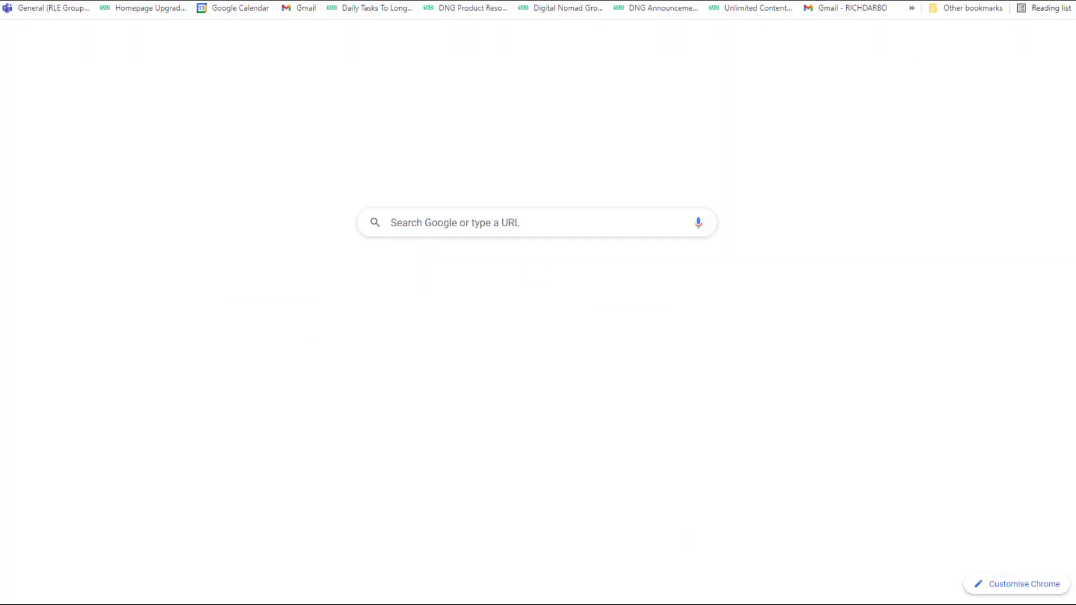
pyautogui.rightClick(757, 2)
pyautogui.click(786, 73)
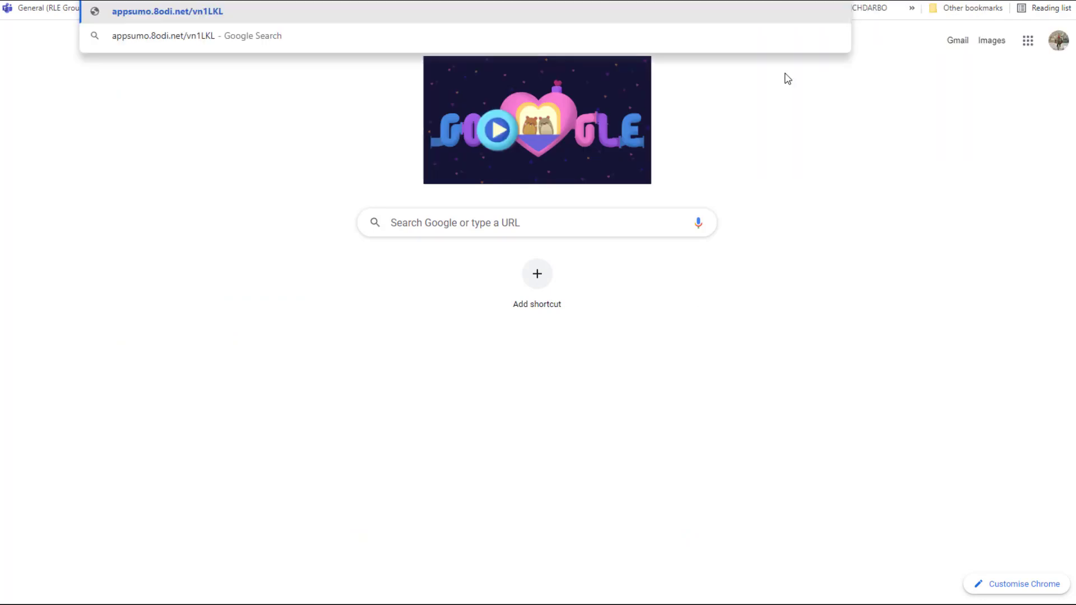
pyautogui.press('Return')
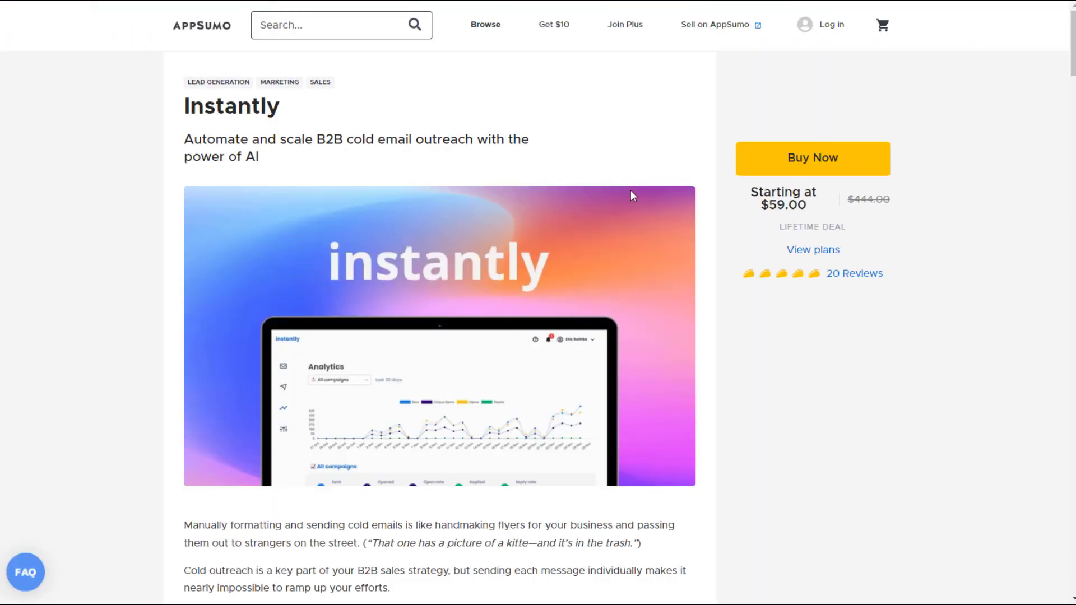
pyautogui.scroll(-5, 532, 353)
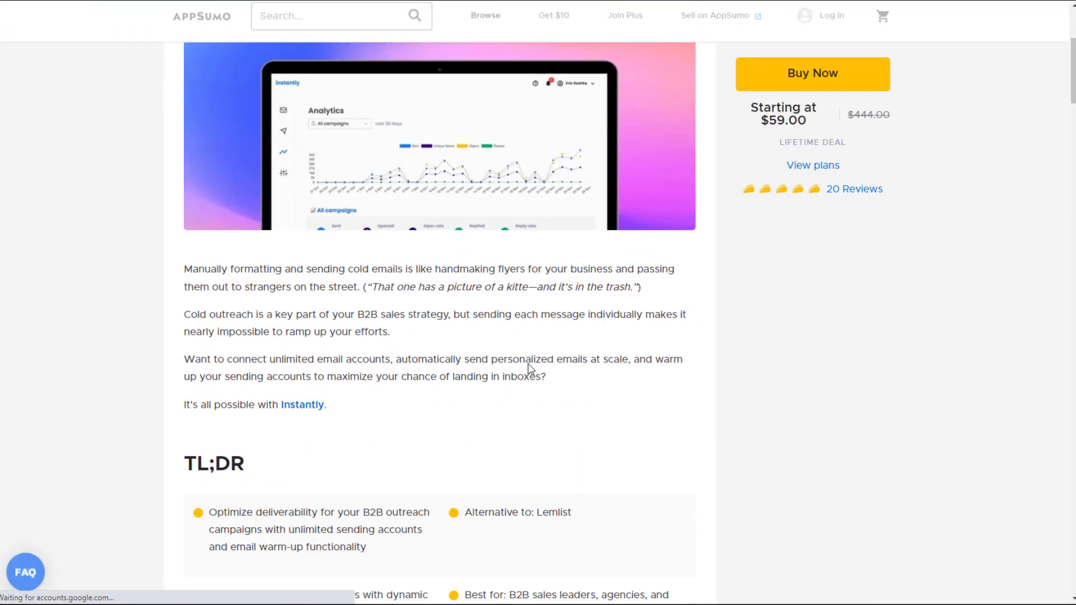
pyautogui.scroll(5, 533, 360)
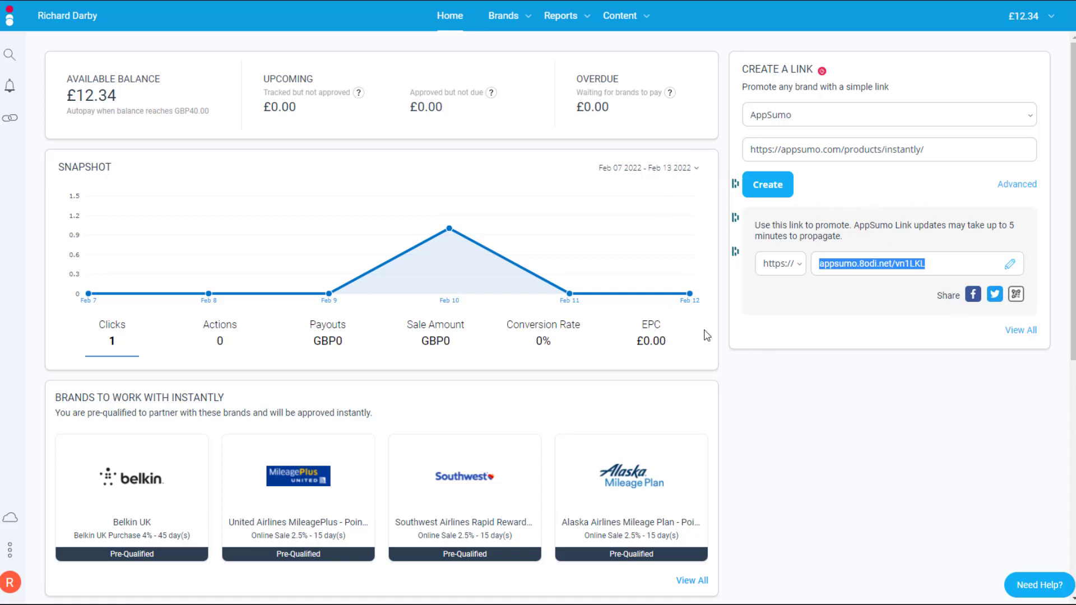
# View the full list of created vanity links and return to the home dashboard.
pyautogui.click(1021, 331)
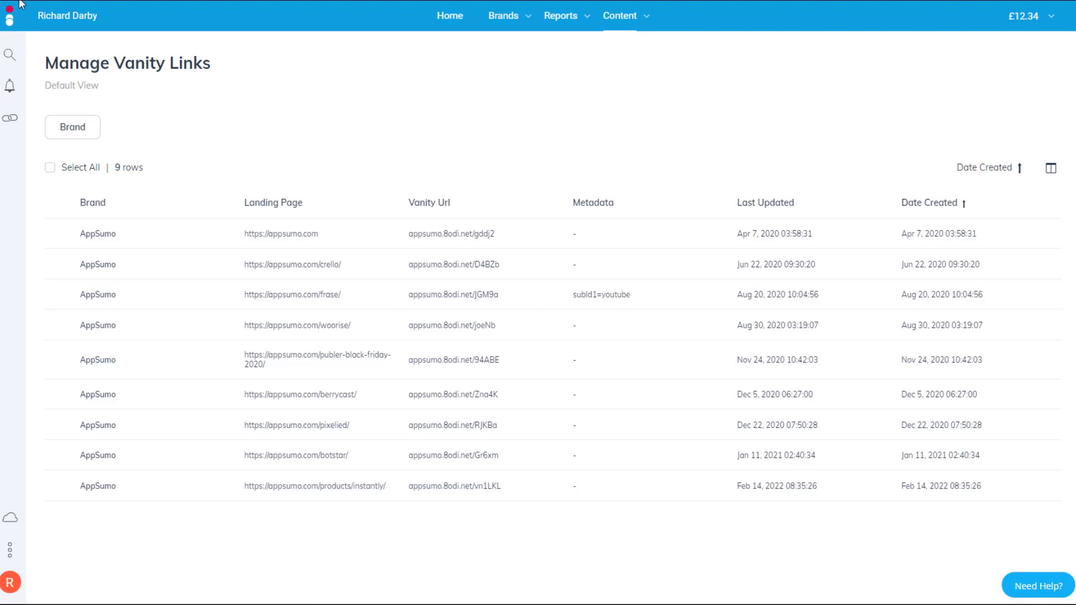
pyautogui.click(51, 11)
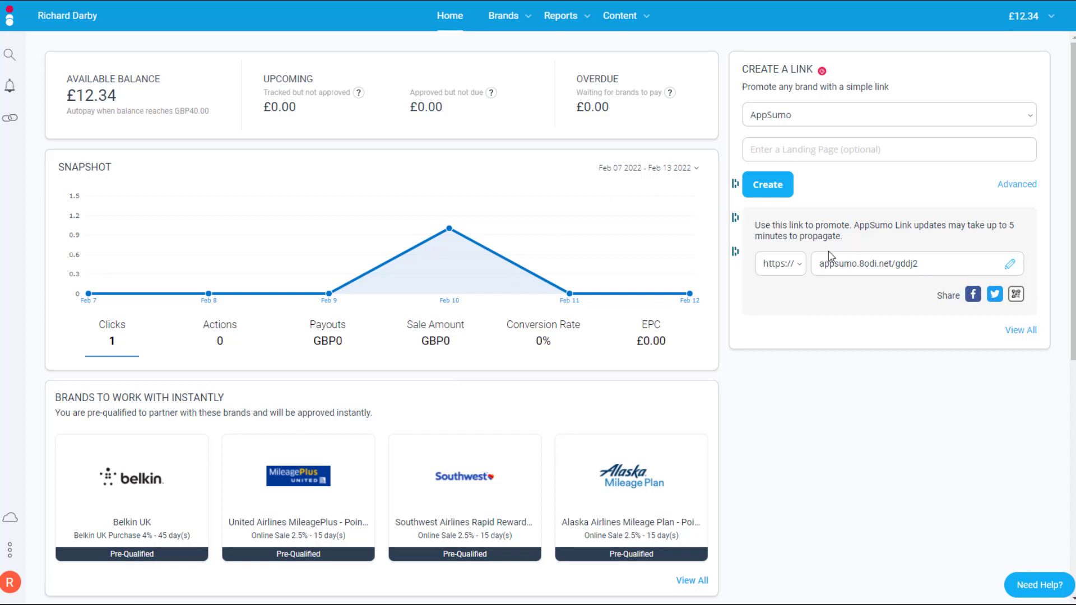
# Look through the dashboard's brands to work with instantly and the new brands to promote.
pyautogui.scroll(-3, 445, 397)
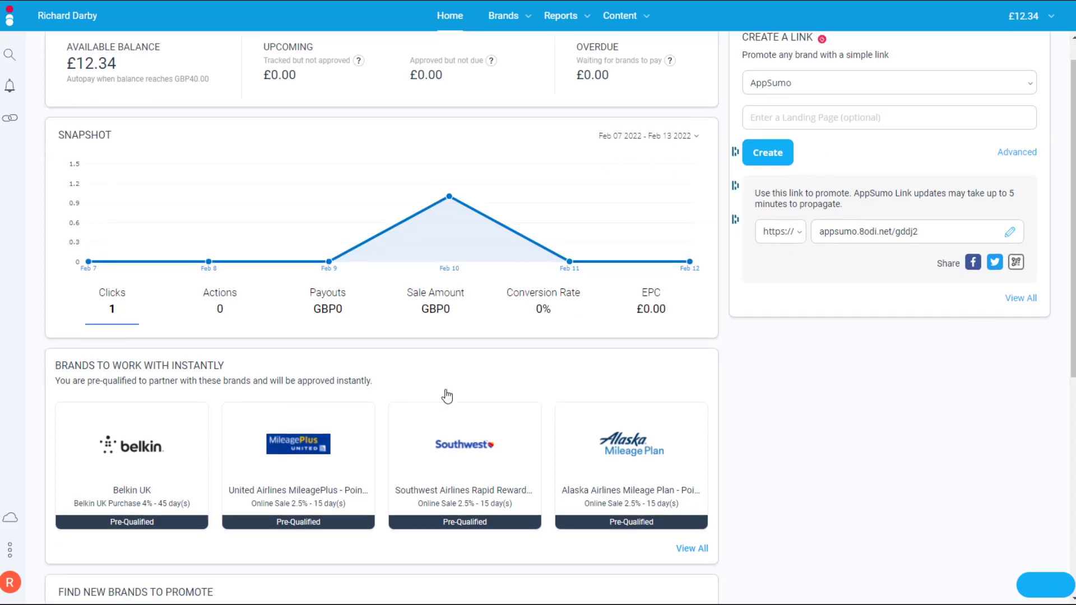
pyautogui.scroll(3, 461, 415)
pyautogui.scroll(-3, 462, 312)
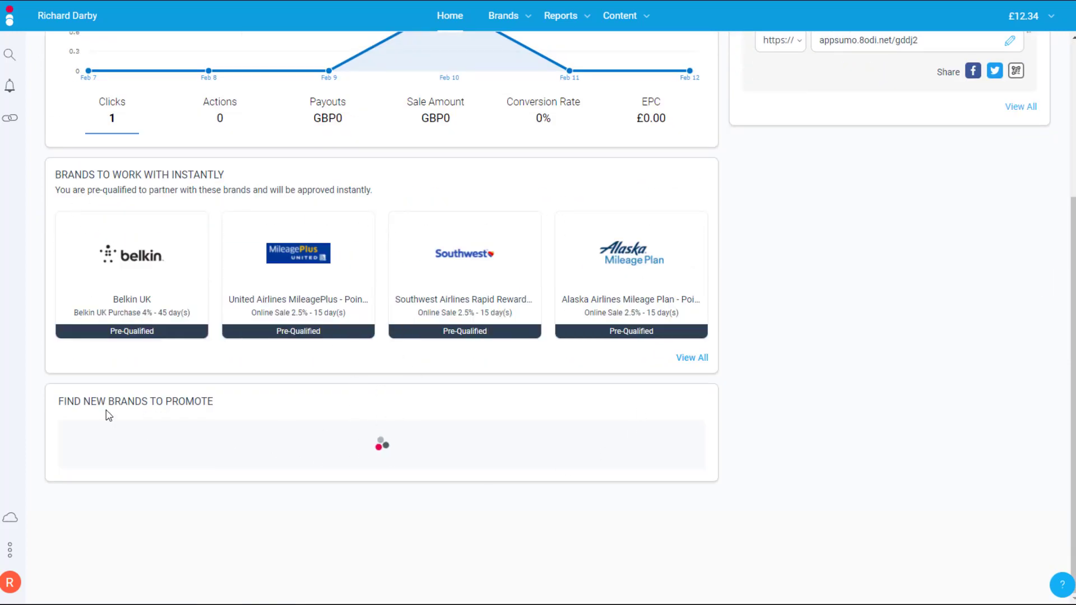
pyautogui.moveTo(170, 262)
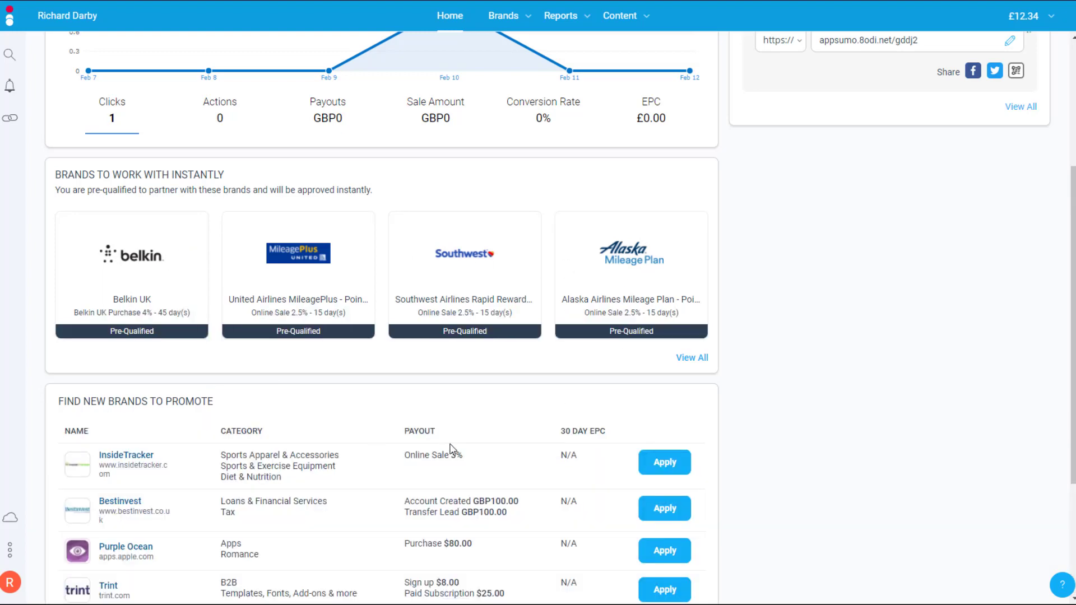
pyautogui.scroll(-3, 451, 449)
pyautogui.scroll(6, 470, 476)
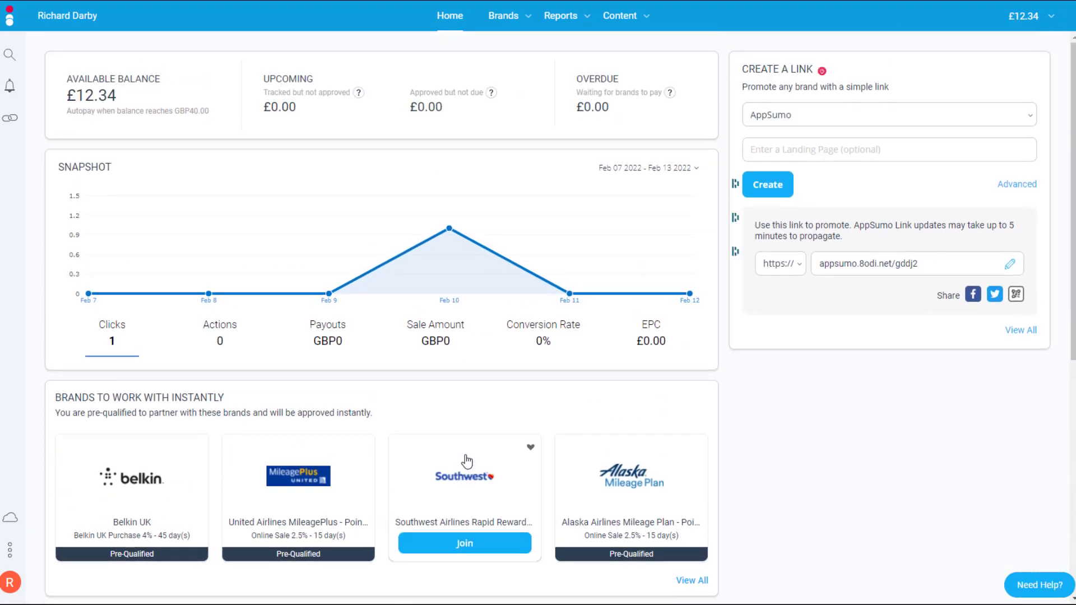
# Open the brand finder and look through the all, my, applied, upcoming changes and favorite brand lists.
pyautogui.moveTo(507, 17)
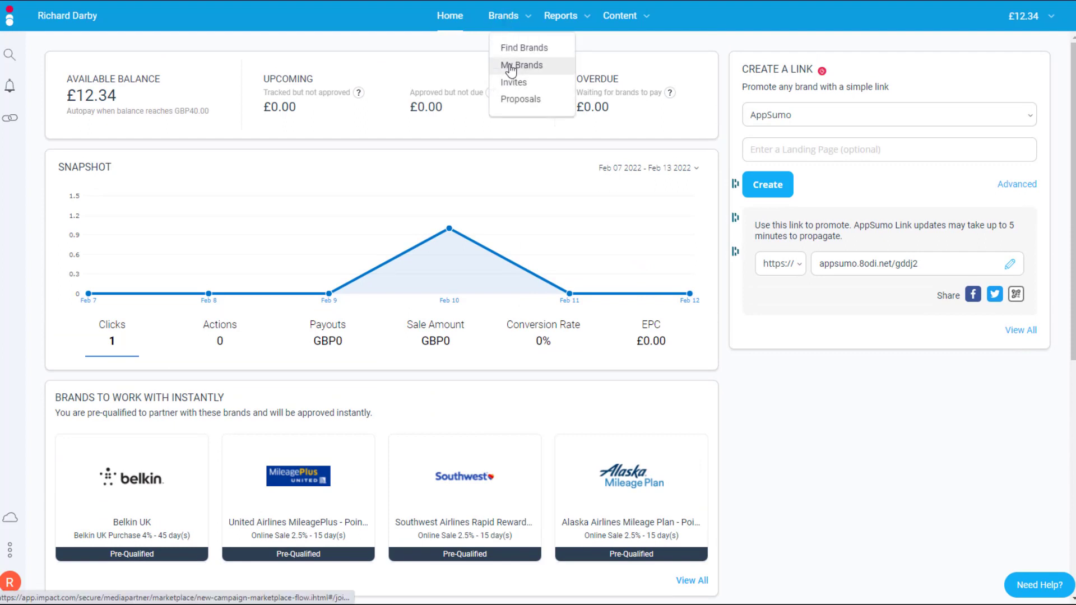
pyautogui.click(519, 46)
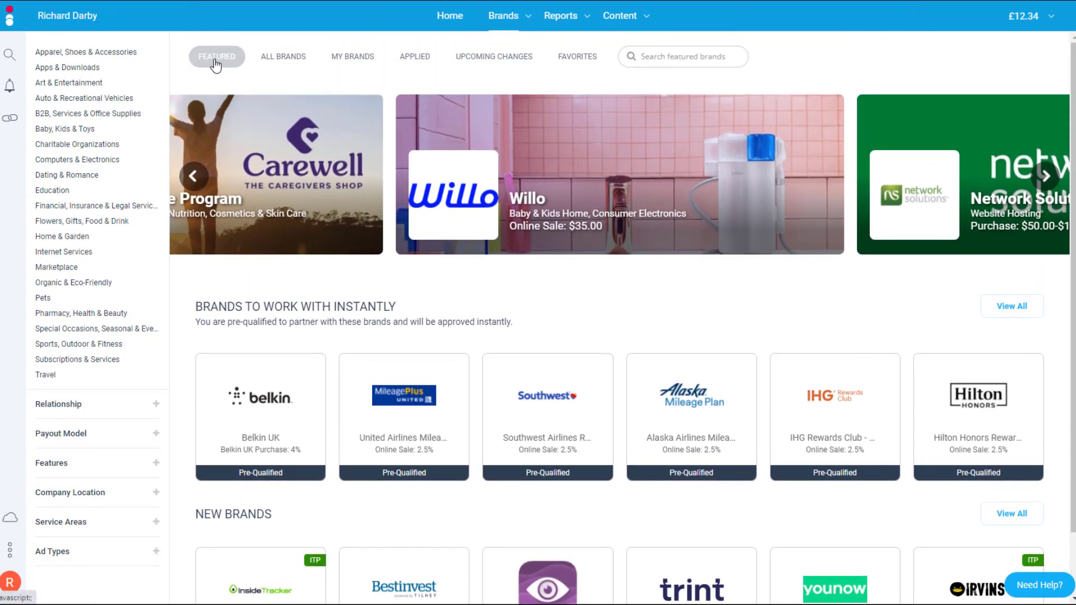
pyautogui.click(282, 64)
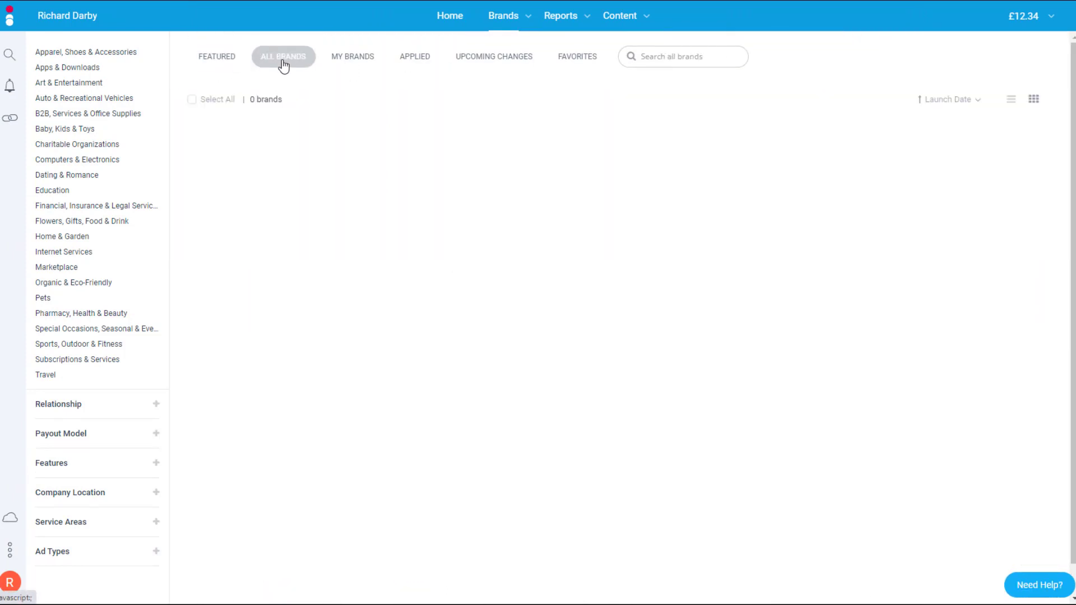
pyautogui.click(358, 64)
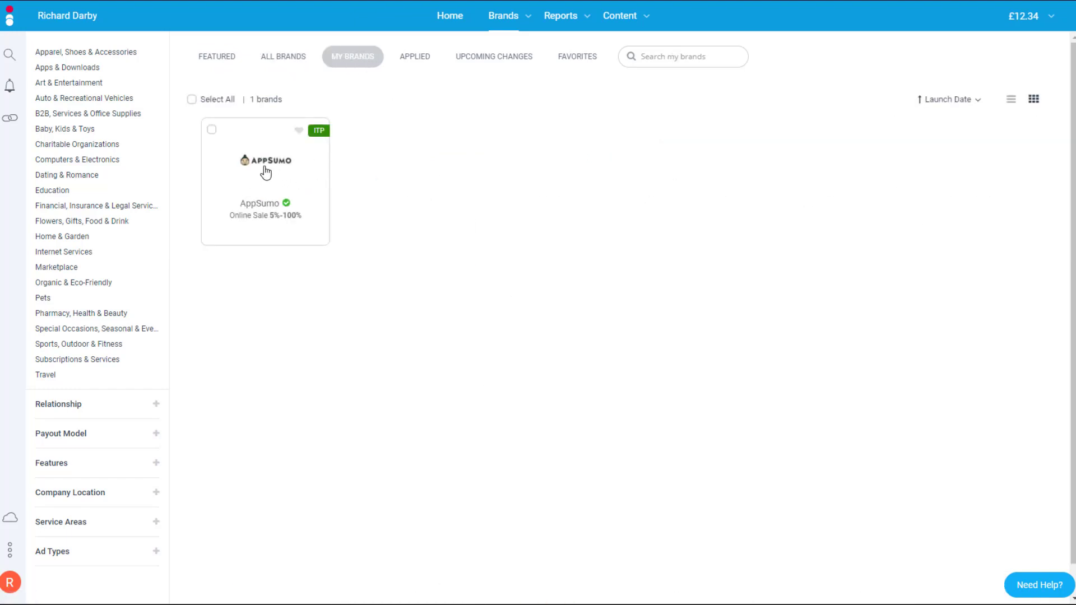
pyautogui.click(414, 59)
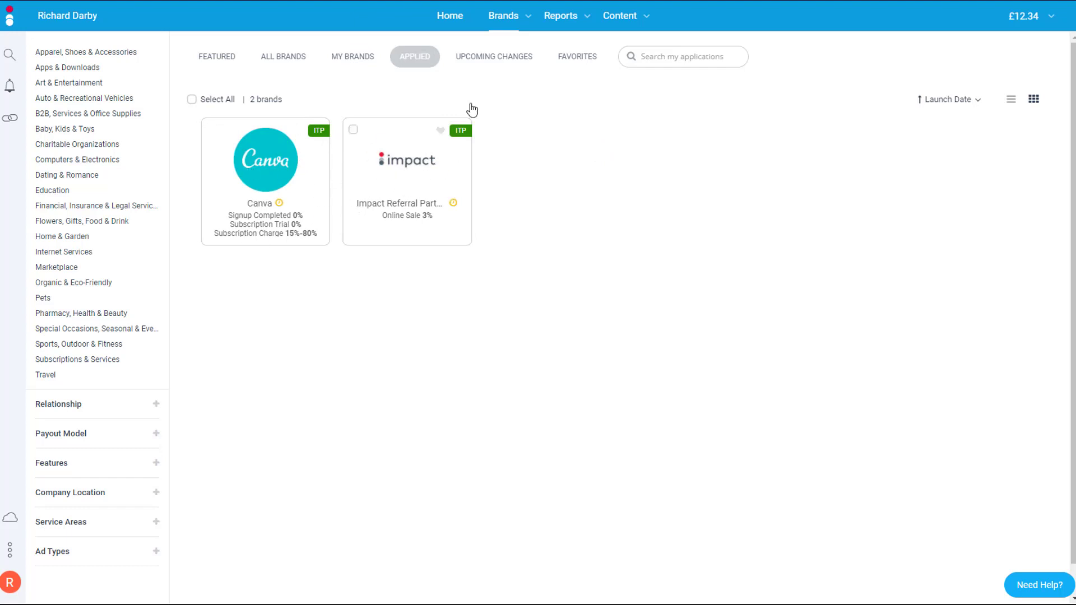
pyautogui.click(509, 58)
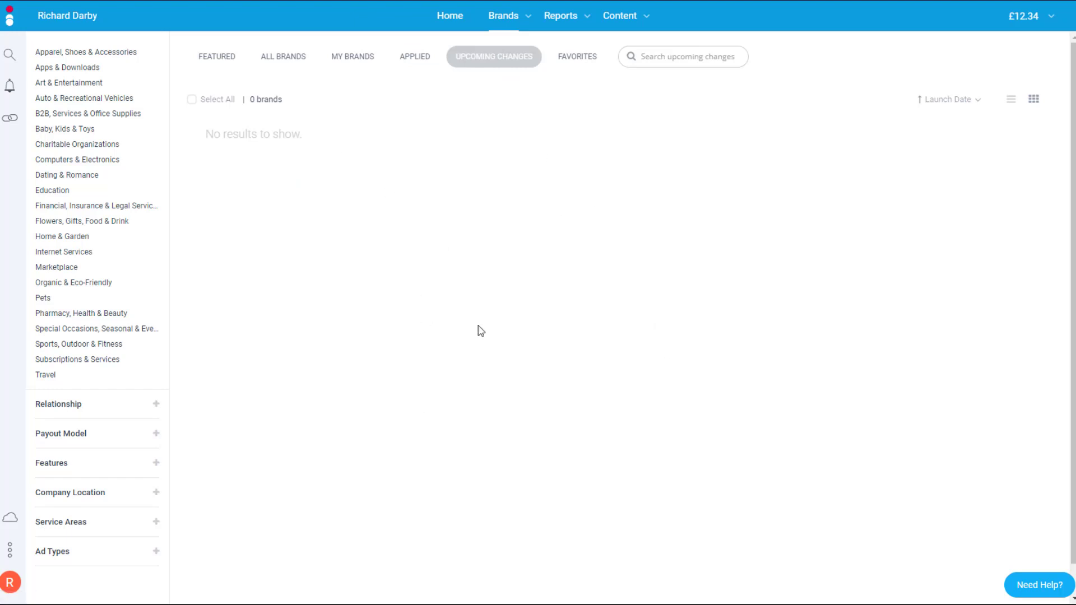
pyautogui.click(581, 60)
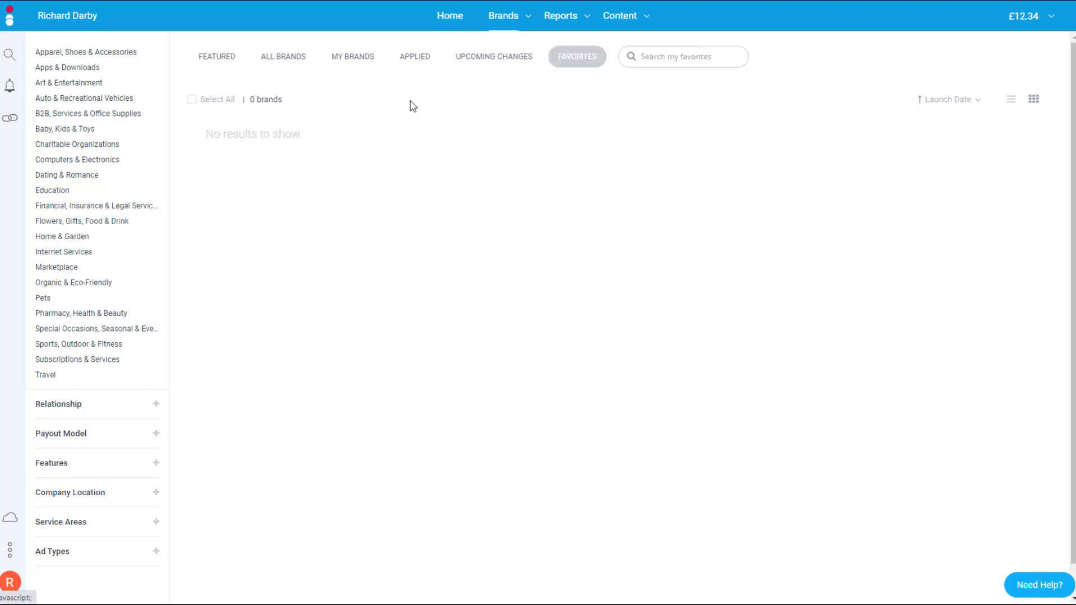
# Look through the featured brands and open the details of Hilton Honors Rewards.
pyautogui.click(212, 65)
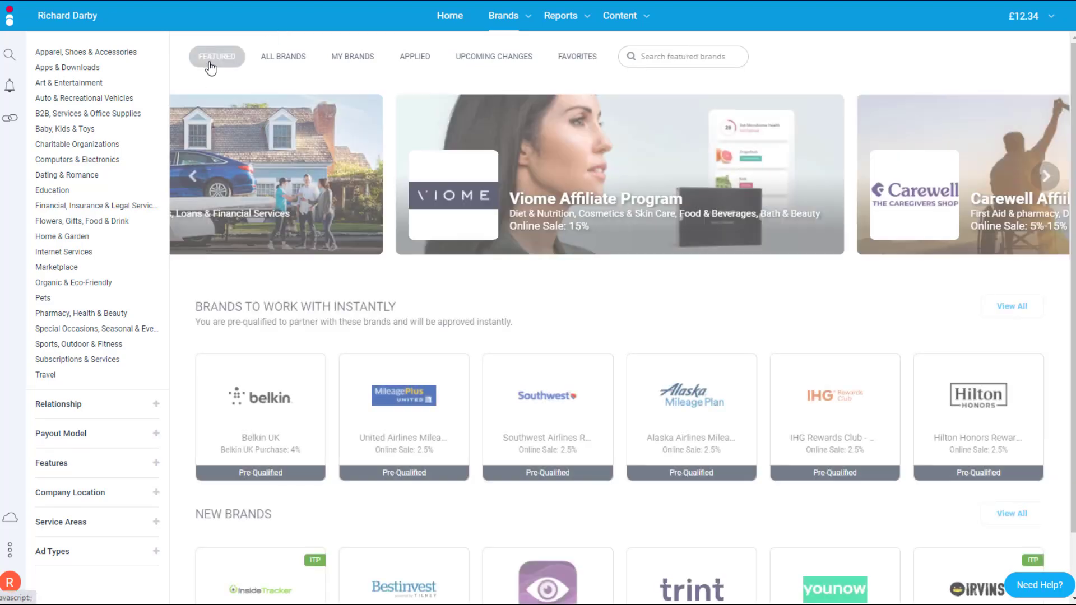
pyautogui.scroll(-1, 547, 429)
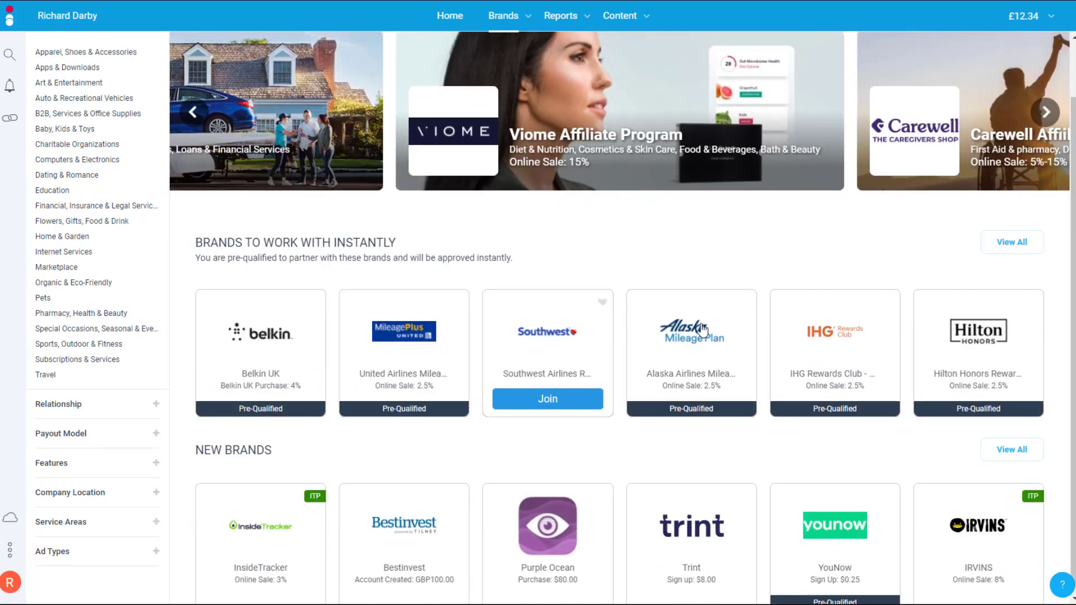
pyautogui.scroll(-1, 621, 452)
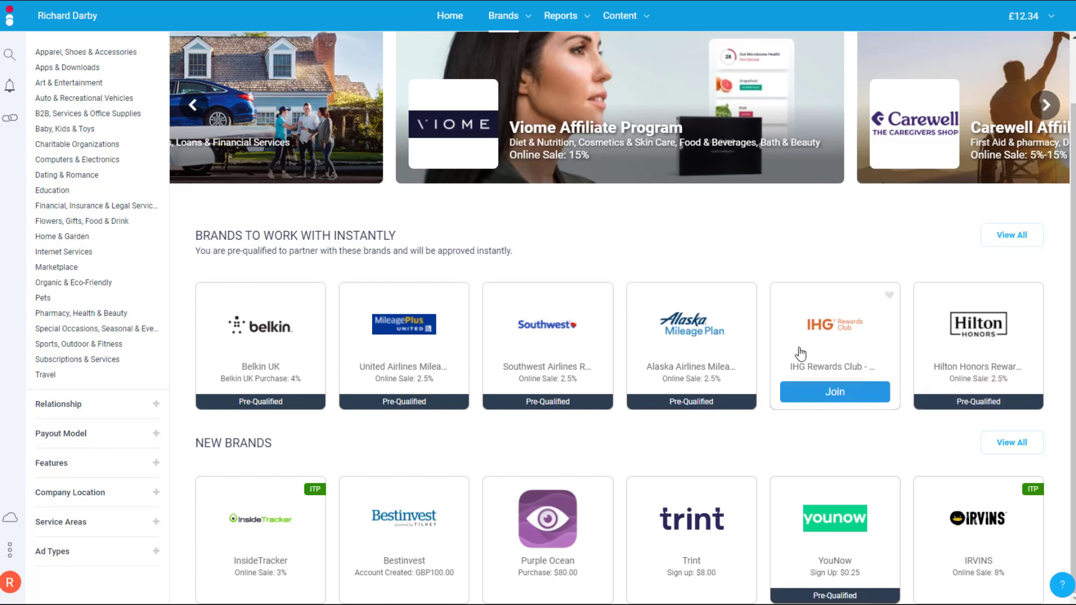
pyautogui.click(920, 327)
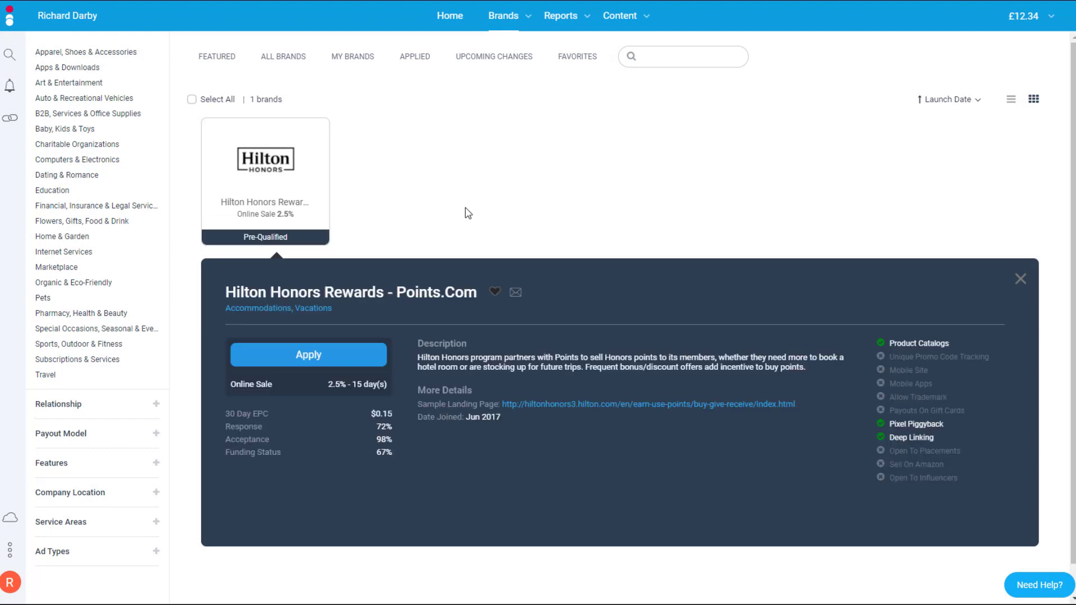
# Check the sample landing page of Hilton Honors Rewards and mark the brand as a favorite.
pyautogui.scroll(-1, 465, 211)
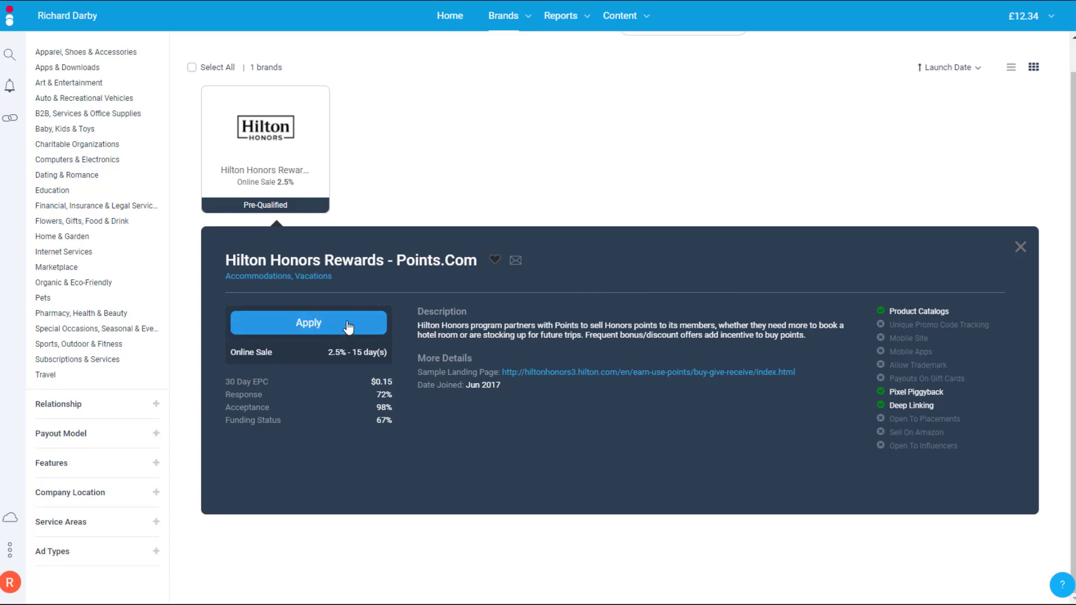
pyautogui.click(655, 372)
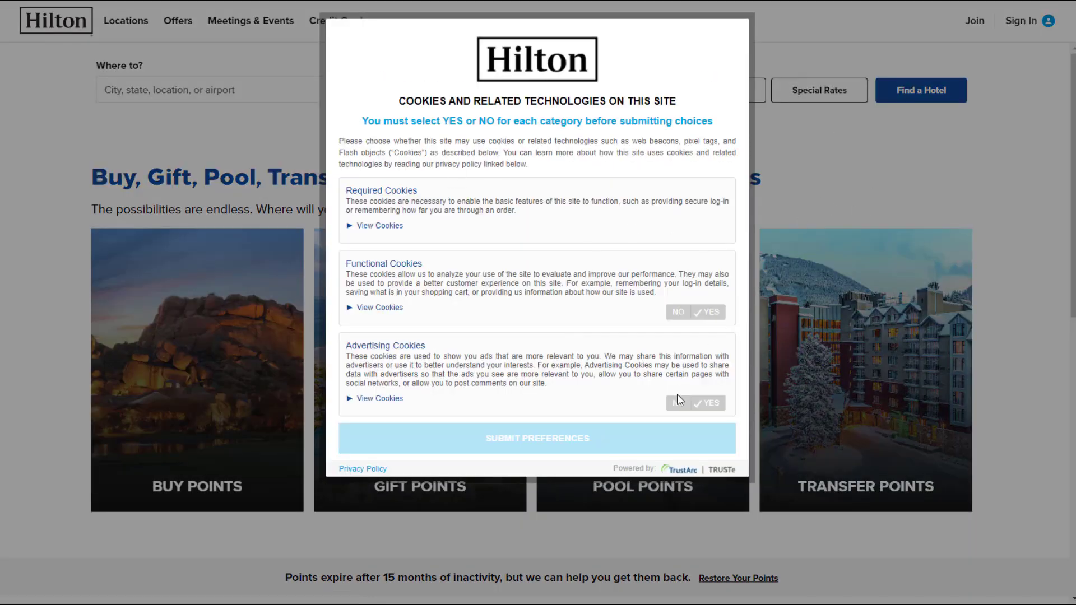
pyautogui.hotkey('ctrl', 'w')
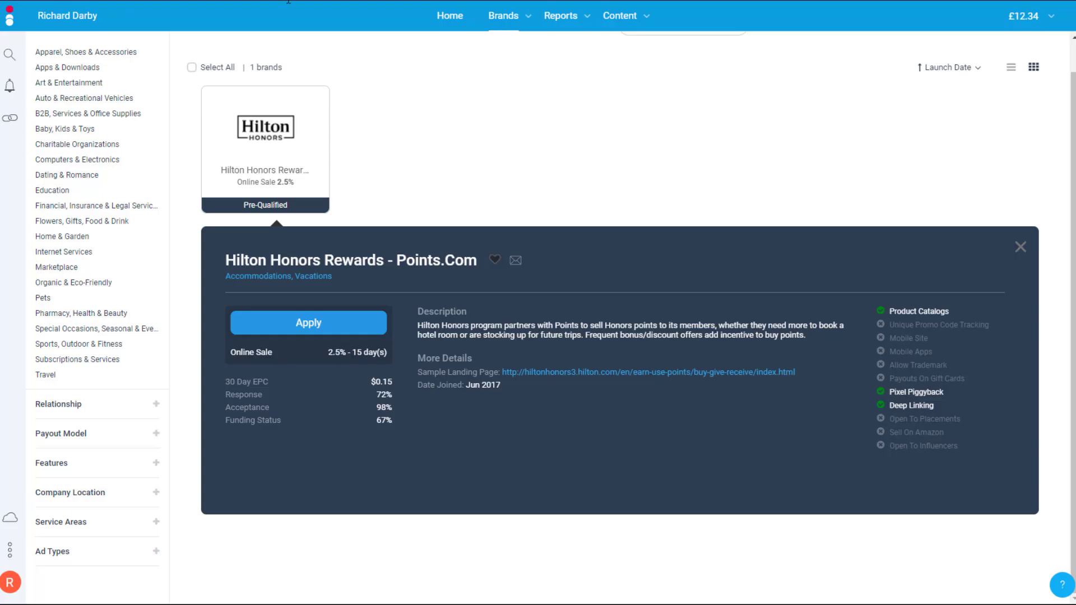
pyautogui.click(495, 260)
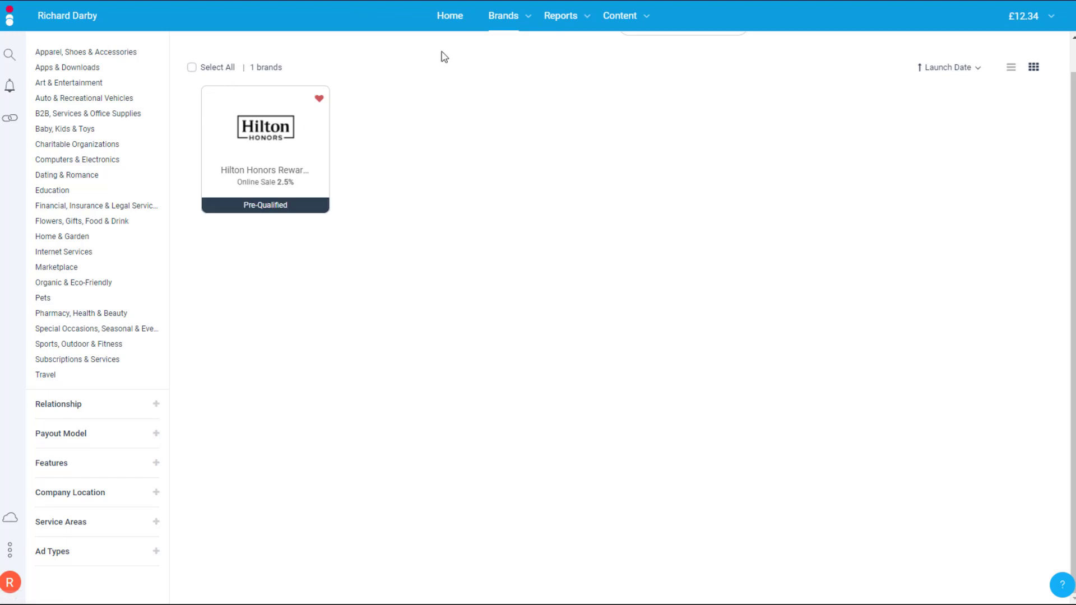
# Return to the brand finder and search all brands for CANVA.
pyautogui.click(524, 21)
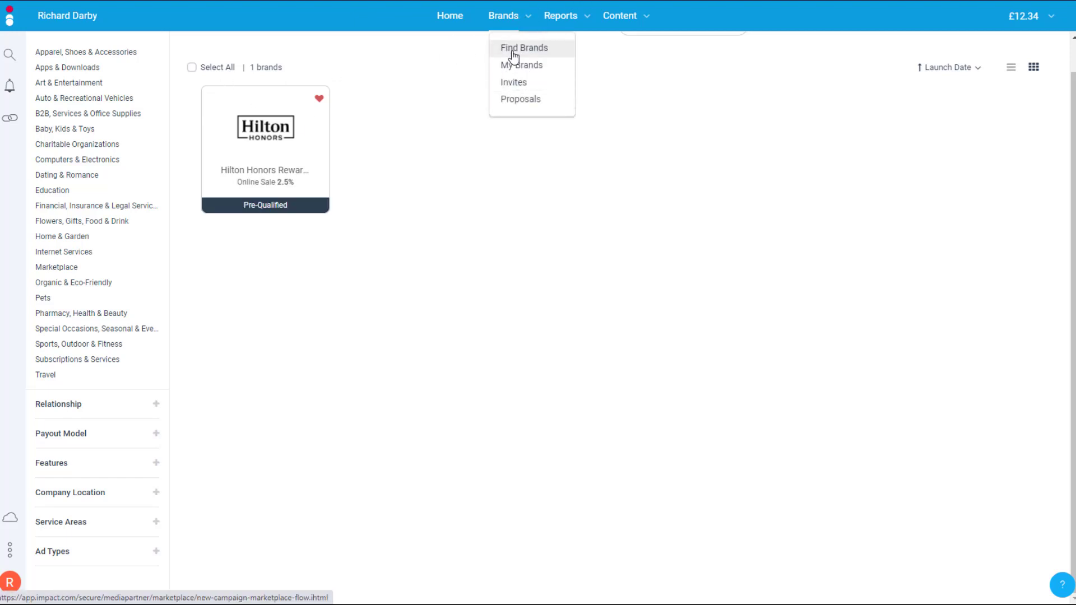
pyautogui.click(512, 52)
pyautogui.click(503, 15)
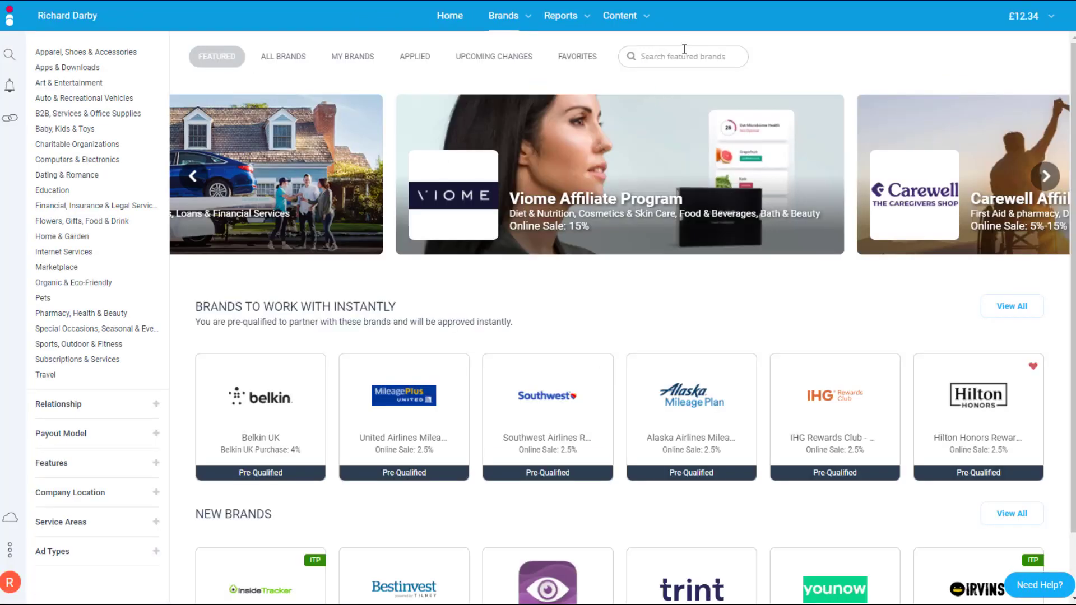
pyautogui.click(678, 56)
pyautogui.write('c')
pyautogui.press('Return')
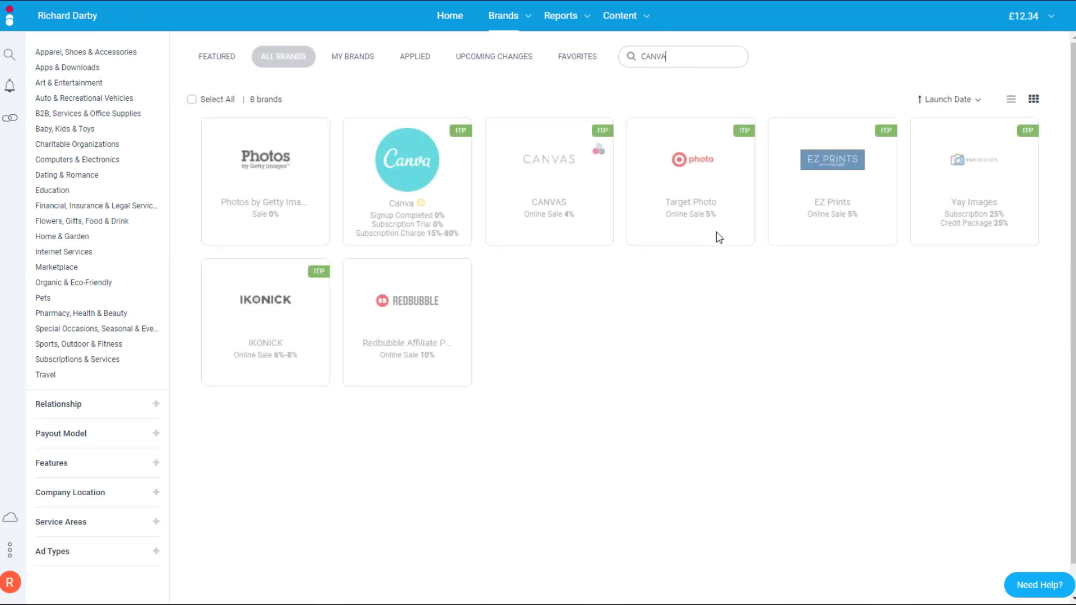
# Open the Canva brand details and review its payout terms, description and performance figures.
pyautogui.click(411, 180)
pyautogui.scroll(-1, 328, 382)
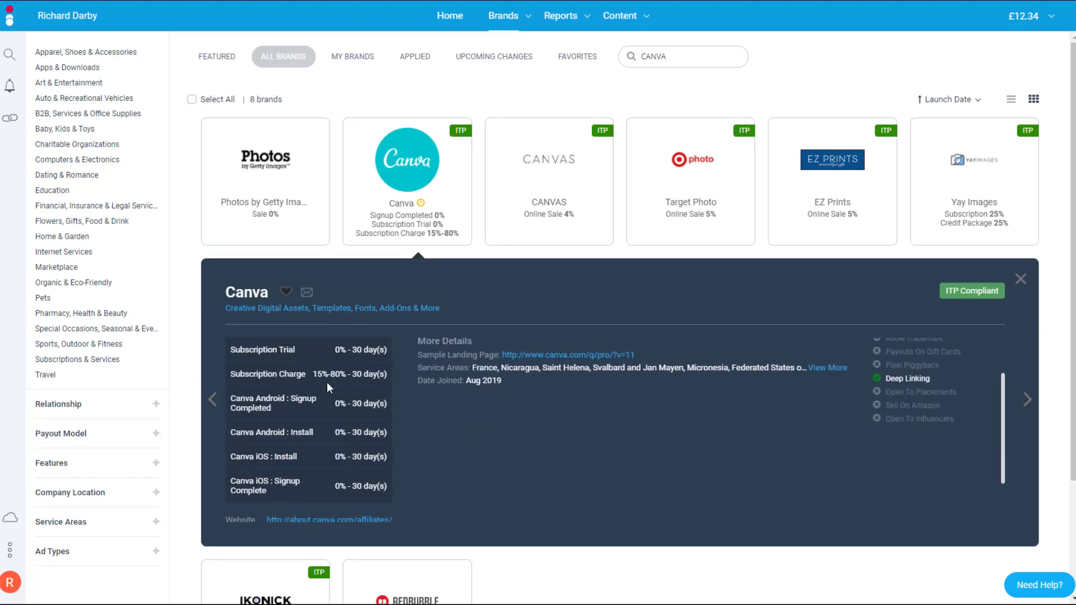
pyautogui.scroll(1, 322, 413)
pyautogui.scroll(-1, 322, 415)
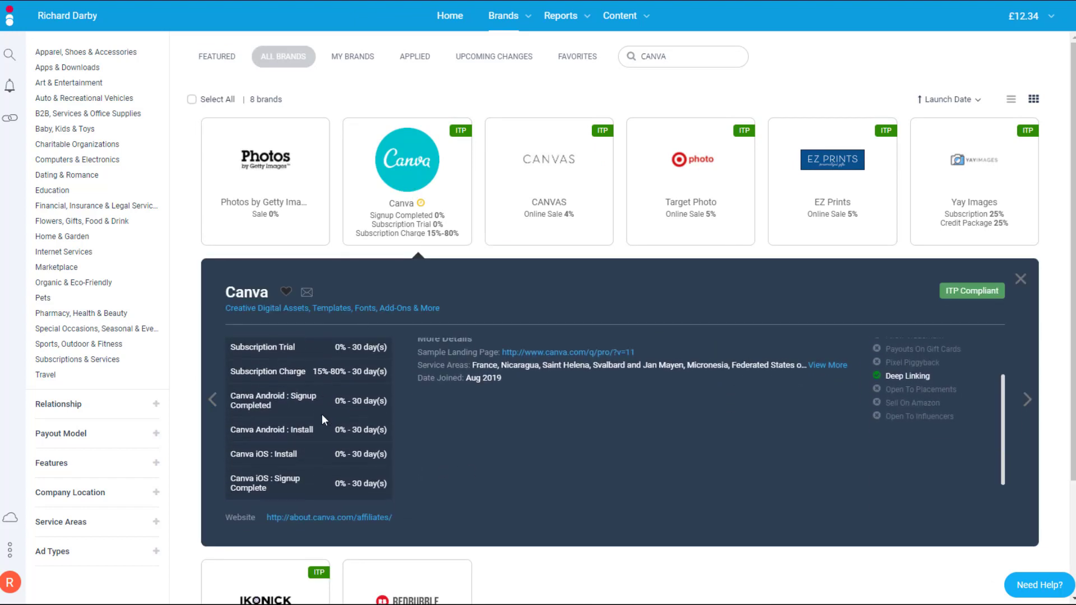
pyautogui.scroll(1, 322, 415)
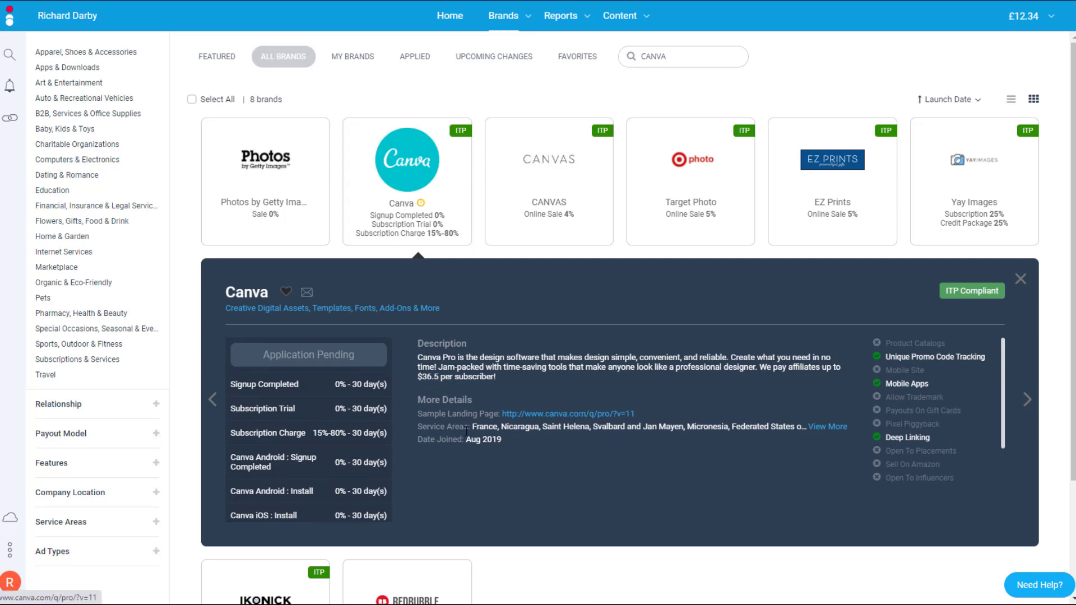
pyautogui.scroll(-2, 461, 446)
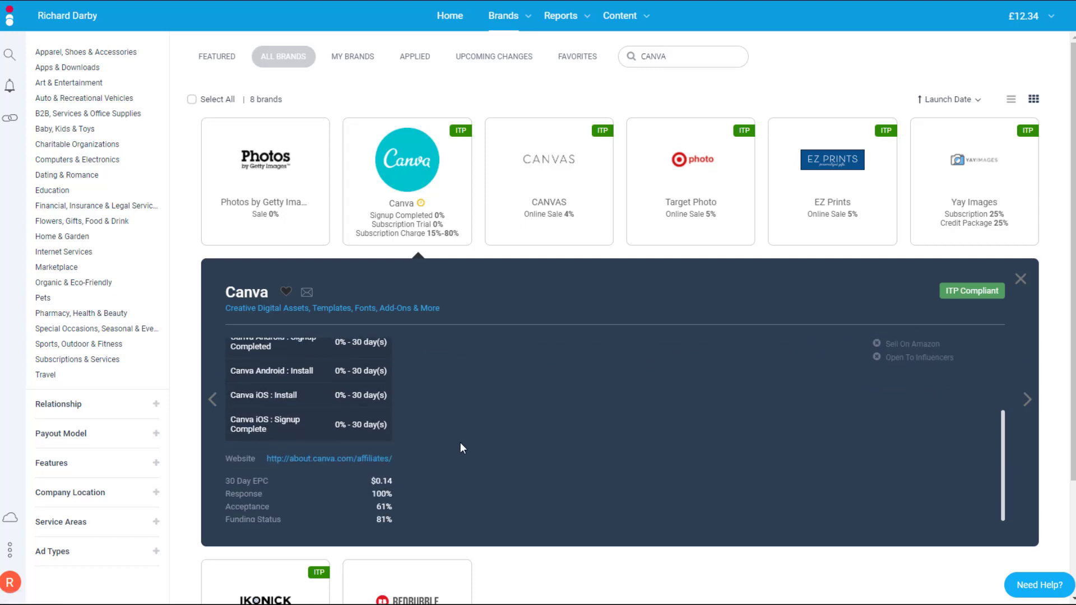
# Visit Canva's affiliate program website, read through the page and return to the brand details.
pyautogui.click(320, 458)
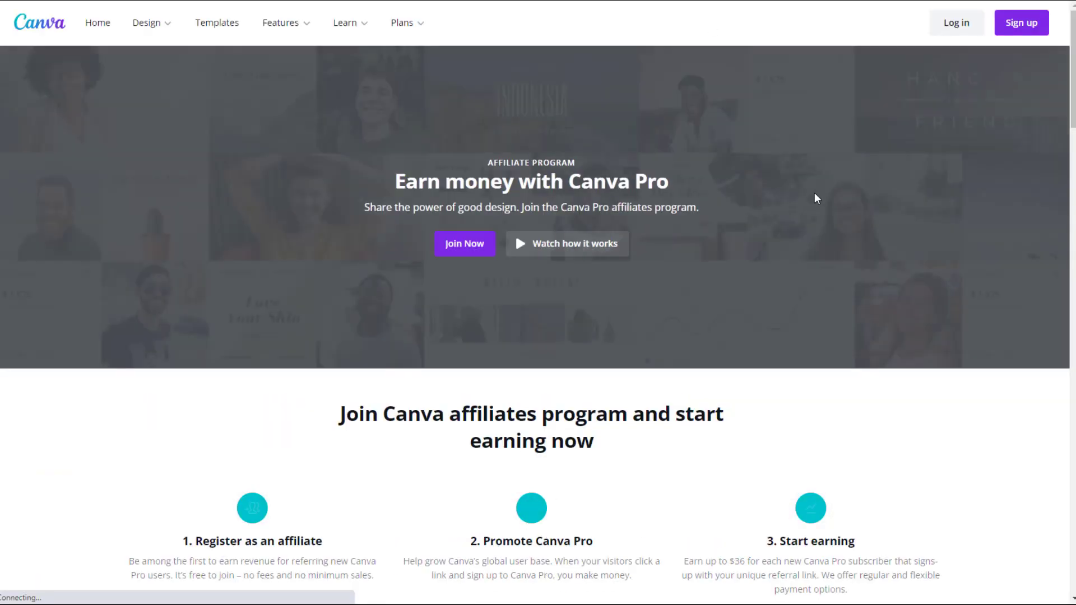
pyautogui.scroll(-5, 740, 319)
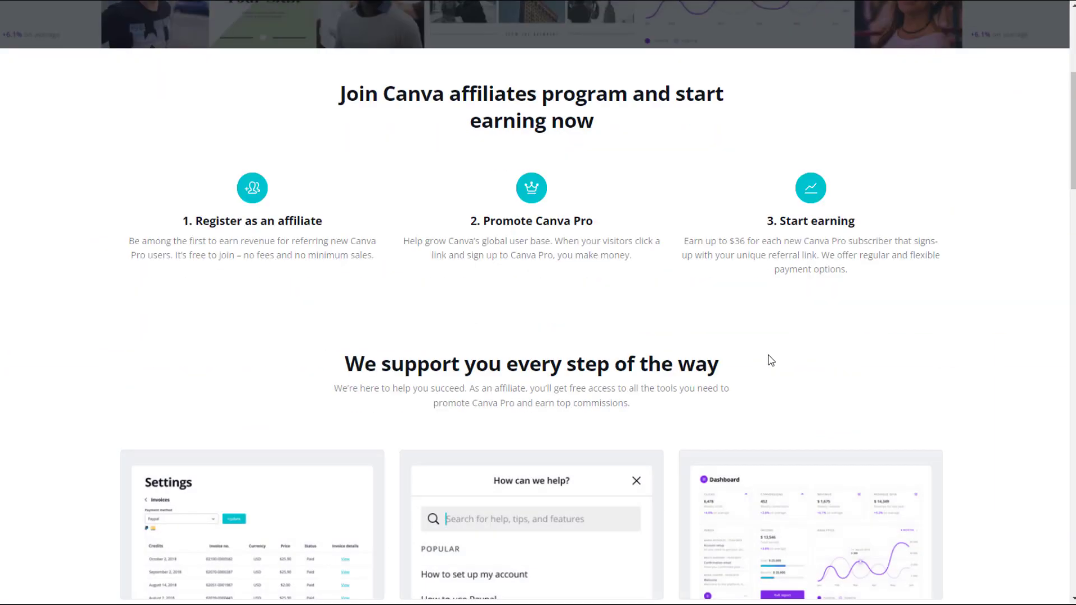
pyautogui.scroll(-18, 771, 361)
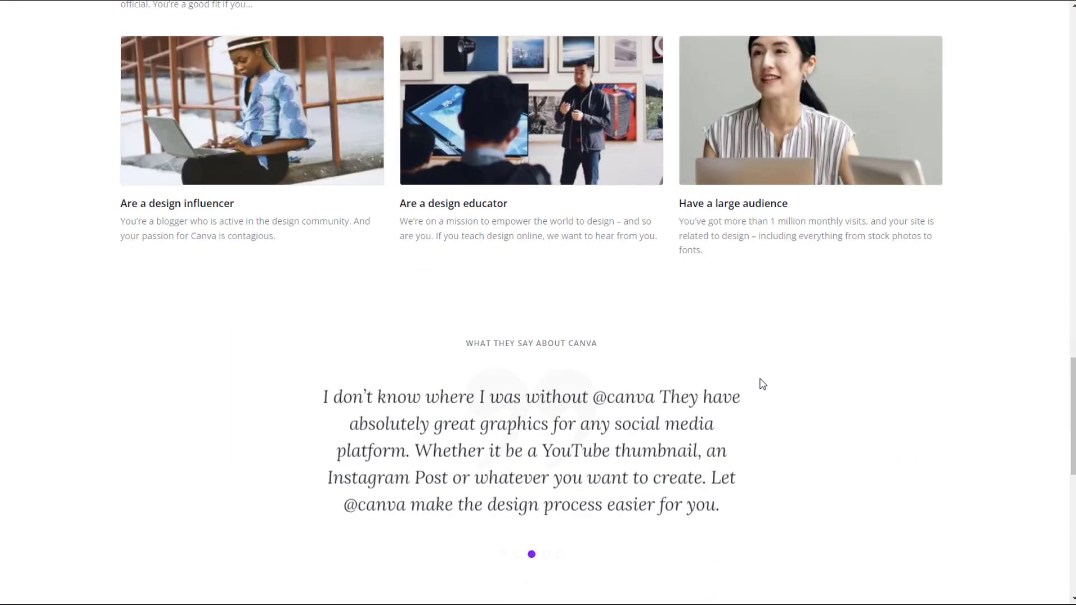
pyautogui.scroll(-10, 762, 384)
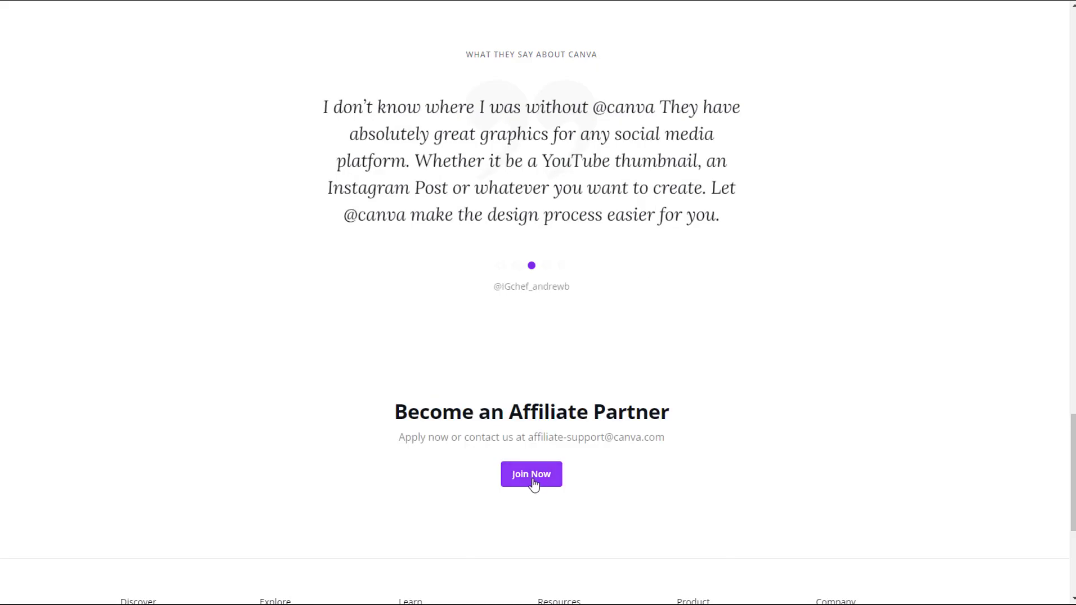
pyautogui.scroll(5, 690, 380)
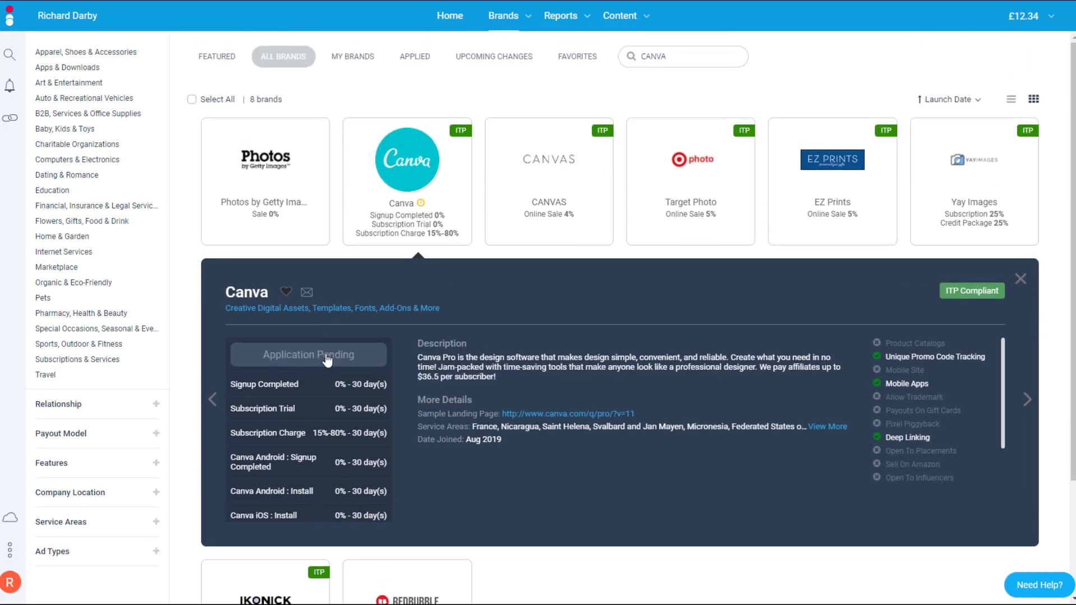
# Examine Canva's performance figures, expand its full list of service areas and review its supported features.
pyautogui.scroll(-5, 557, 385)
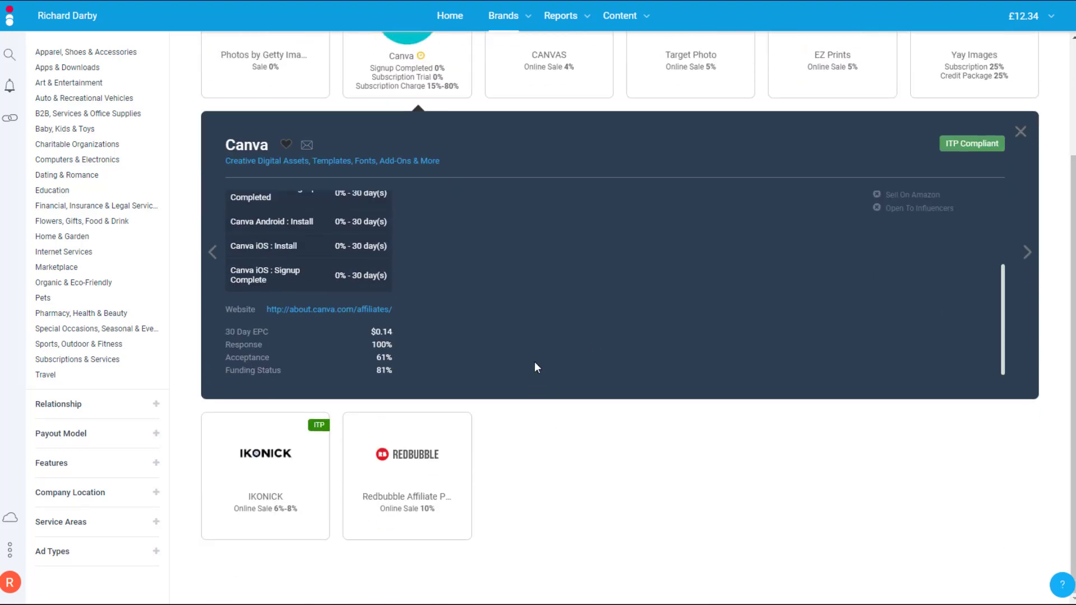
pyautogui.scroll(3, 505, 350)
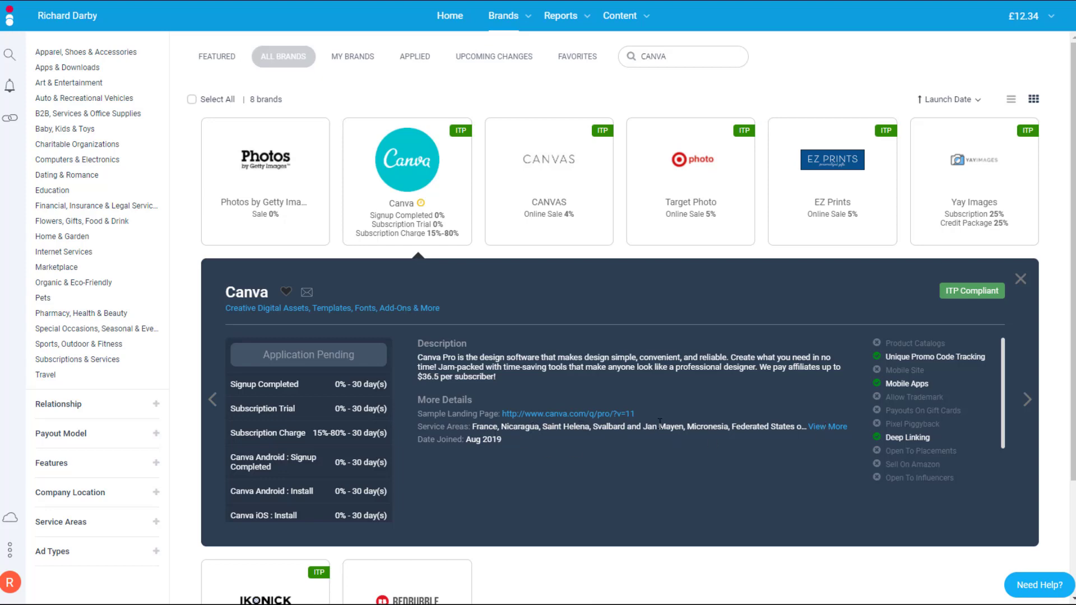
pyautogui.click(827, 427)
pyautogui.scroll(-6, 591, 354)
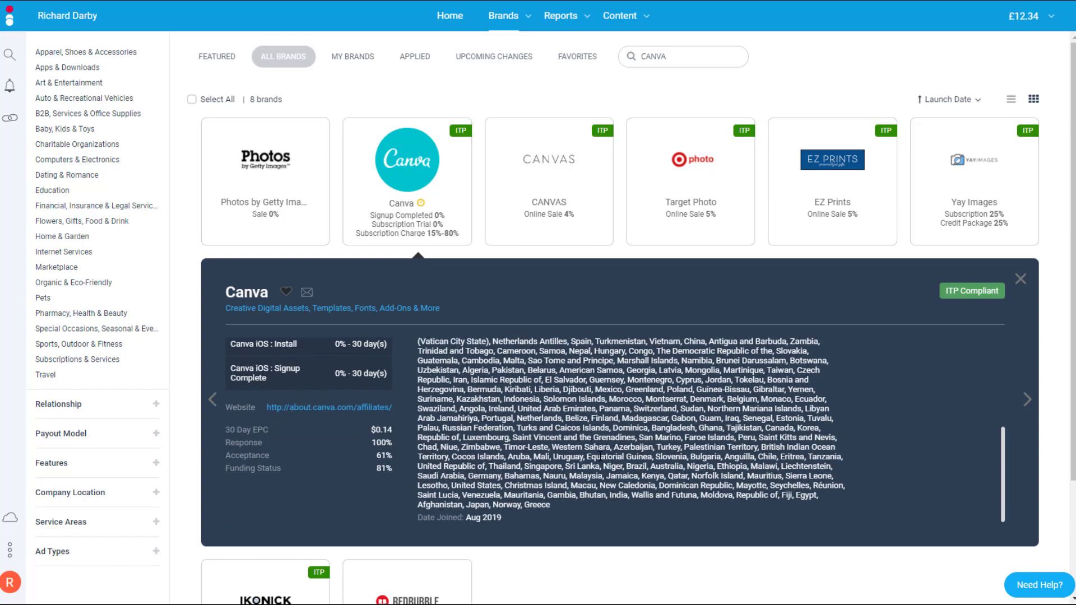
pyautogui.scroll(10, 591, 353)
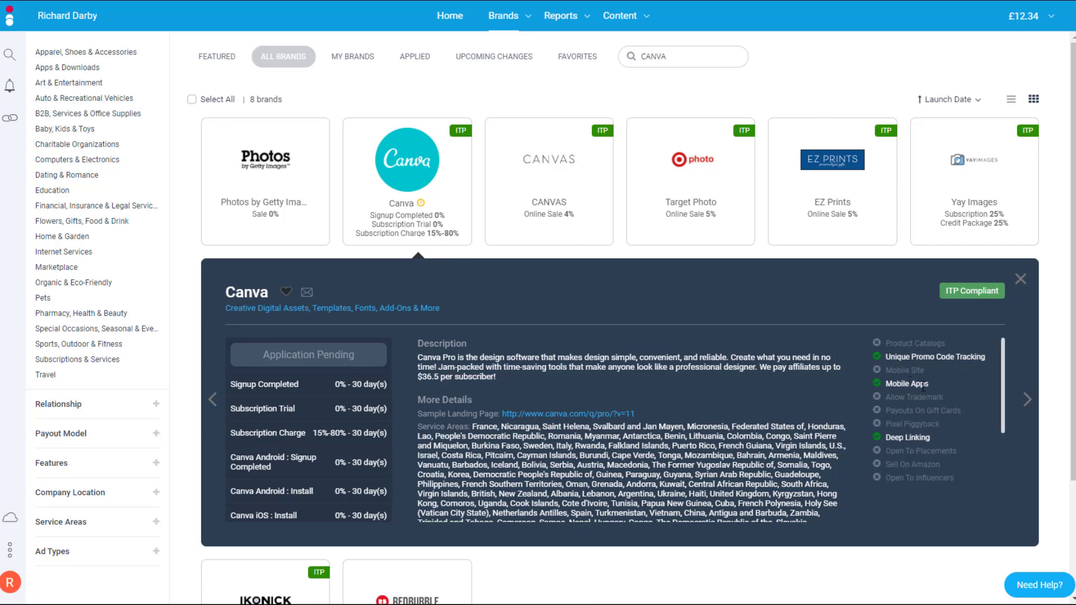
pyautogui.scroll(-2, 922, 386)
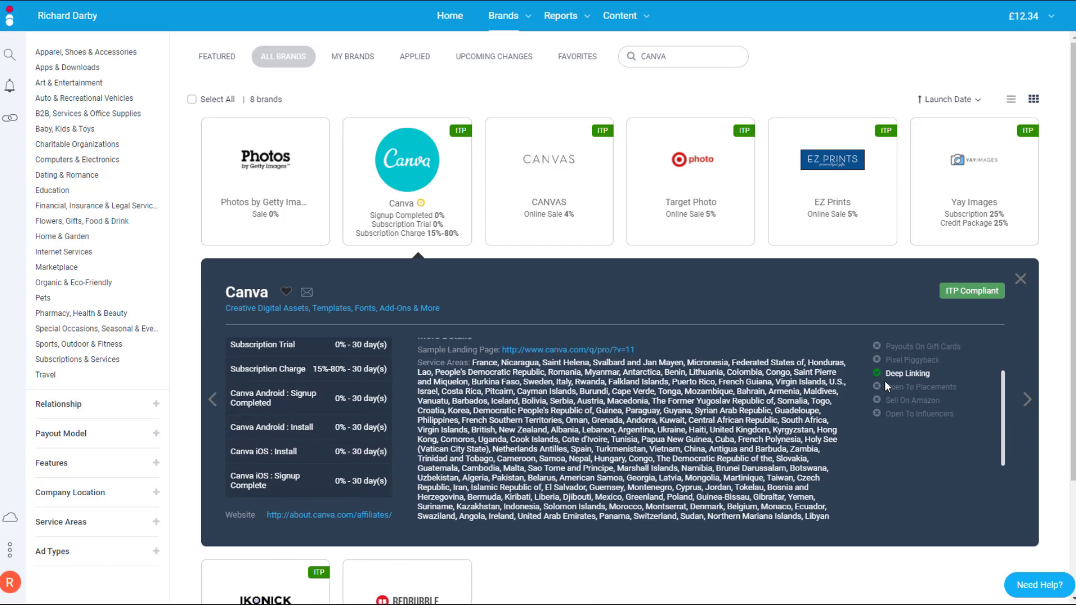
pyautogui.scroll(2, 659, 397)
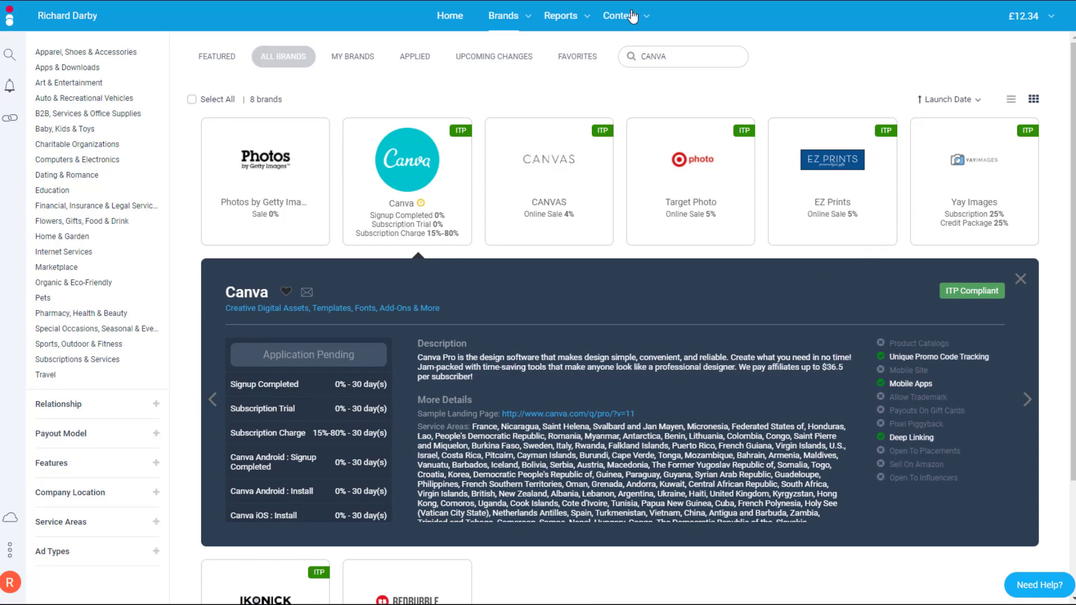
# Go back to the featured brands and filter the marketplace to the Pets category.
pyautogui.click(215, 61)
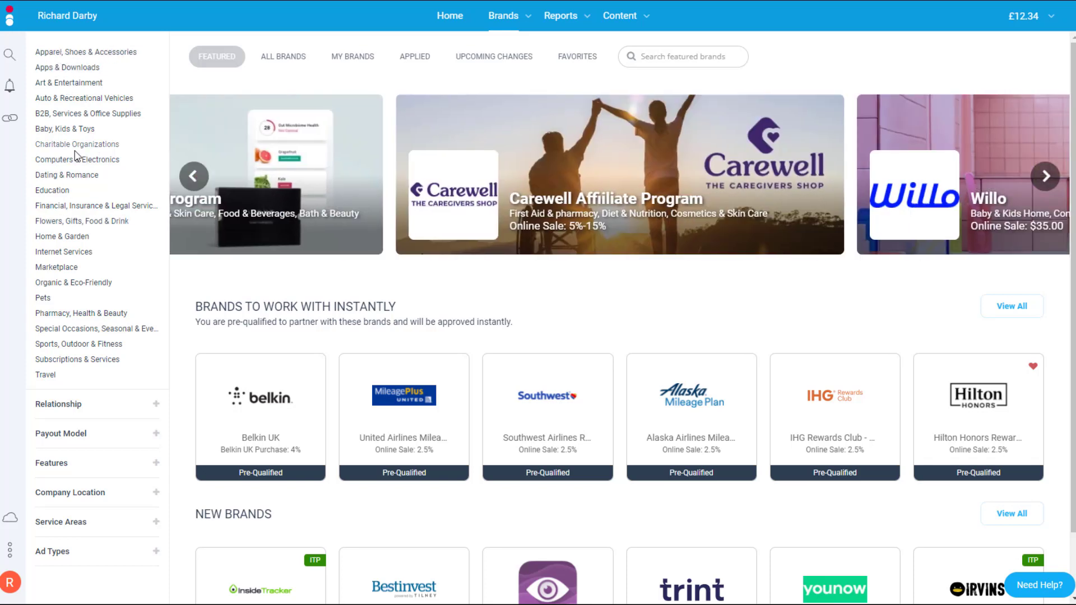
pyautogui.click(42, 299)
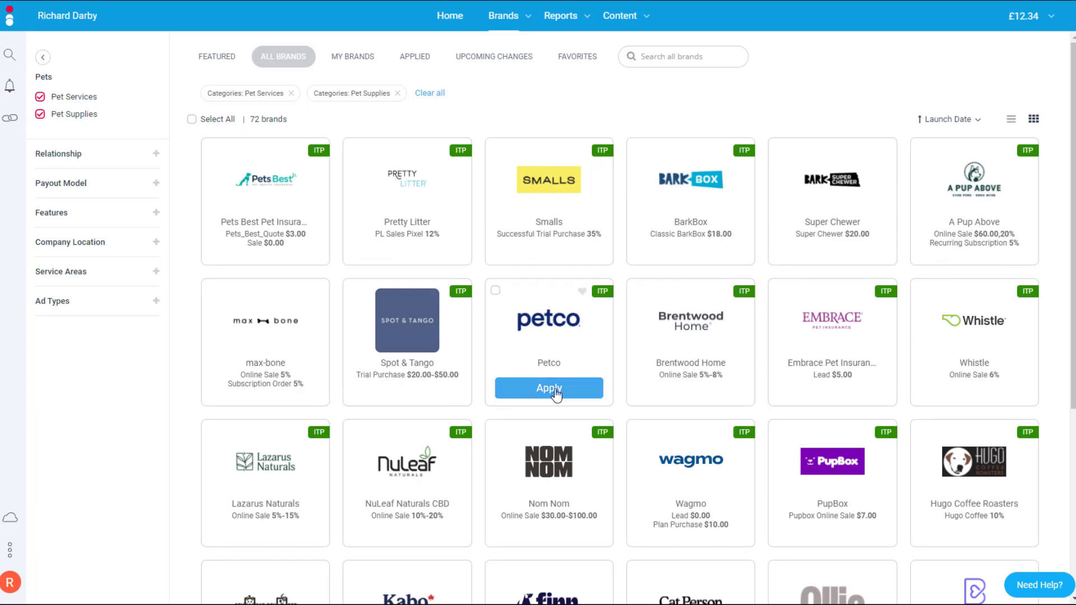
# Open the Petco brand details and review its payout terms, performance figures, description and supported features.
pyautogui.click(548, 359)
pyautogui.scroll(-5, 568, 472)
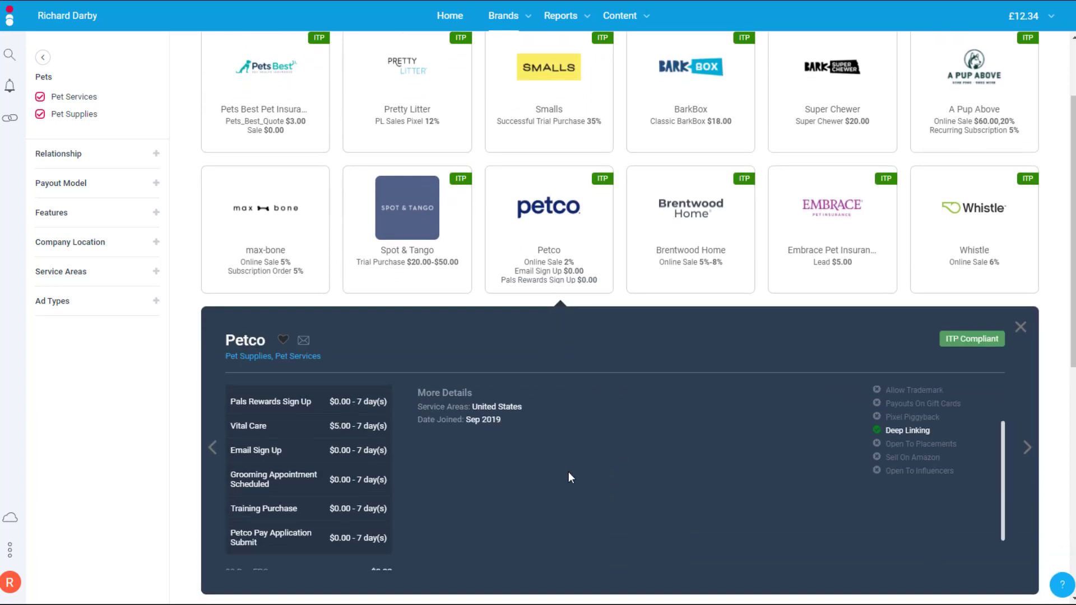
pyautogui.scroll(5, 381, 470)
pyautogui.scroll(-3, 373, 512)
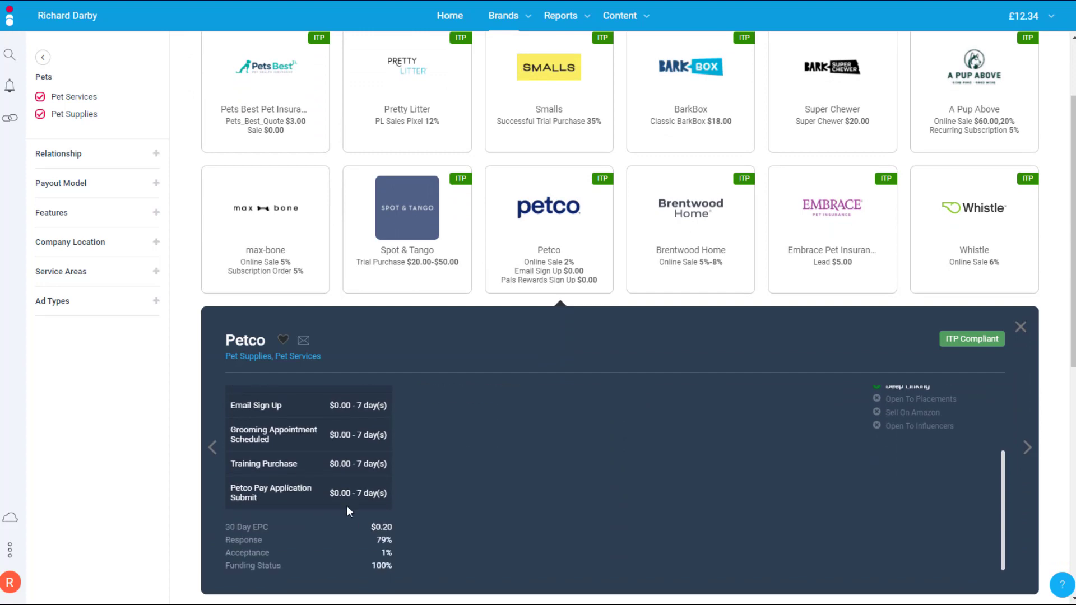
pyautogui.scroll(-1, 415, 504)
pyautogui.scroll(3, 402, 483)
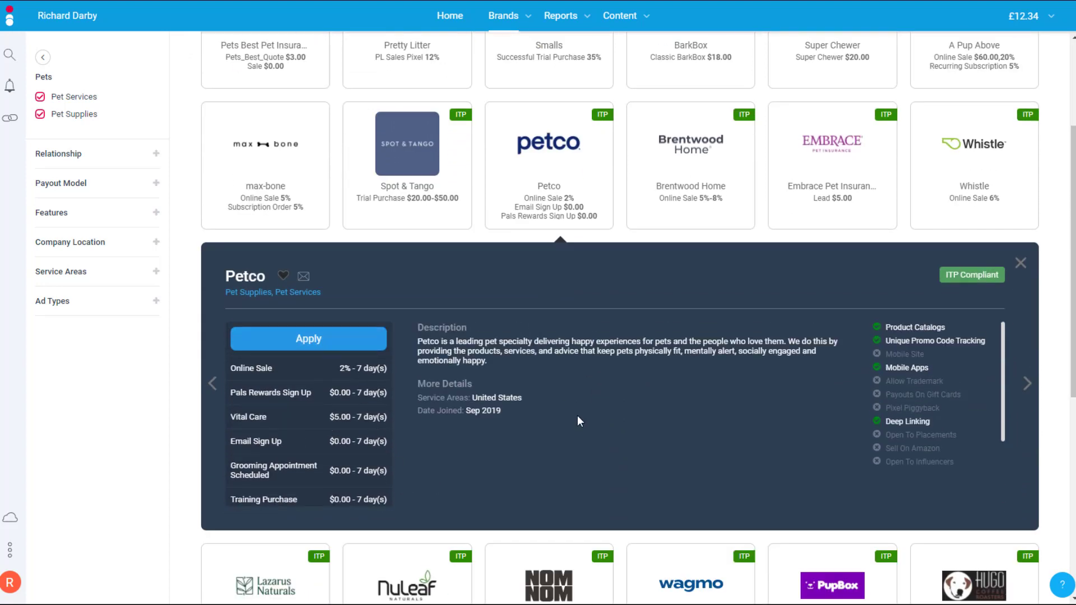
pyautogui.scroll(3, 577, 415)
# Expand the Relationship and Payout Model filters and limit the pet brands to the Online Sale payout model.
pyautogui.click(79, 161)
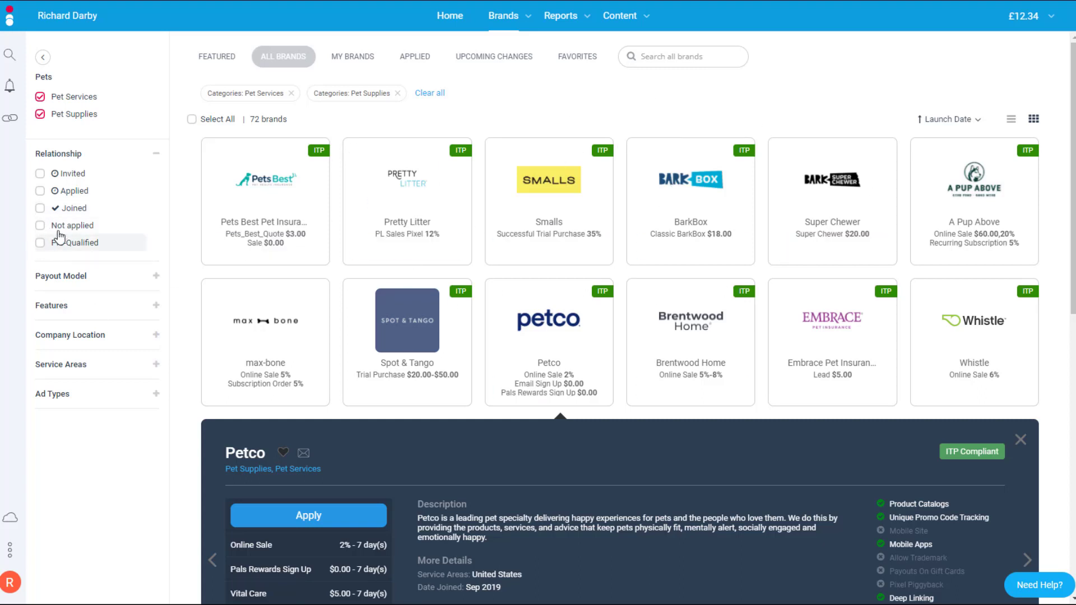
pyautogui.click(73, 277)
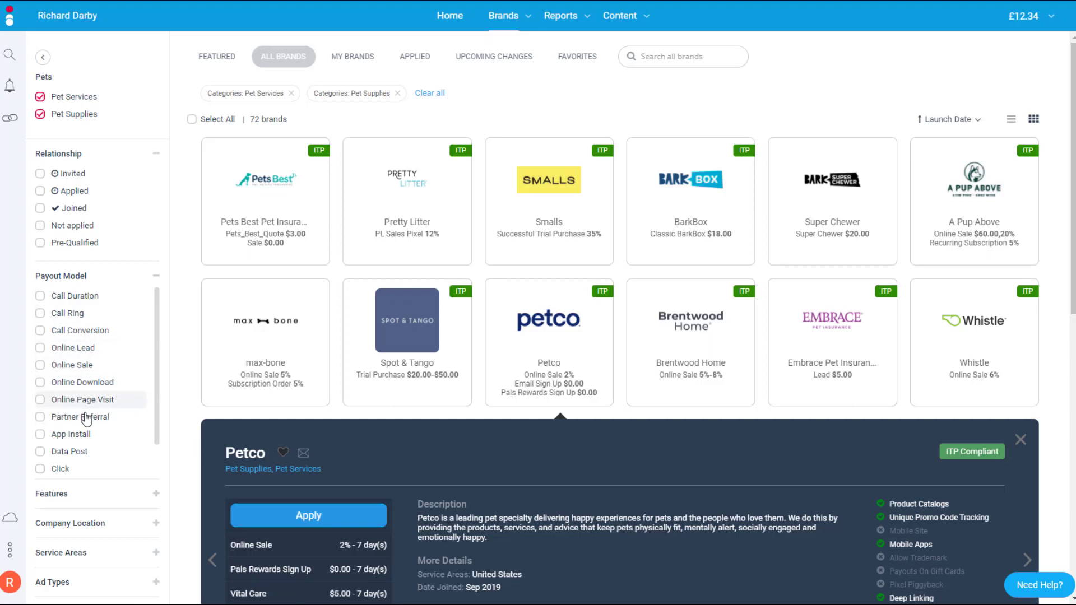
pyautogui.scroll(-1, 140, 431)
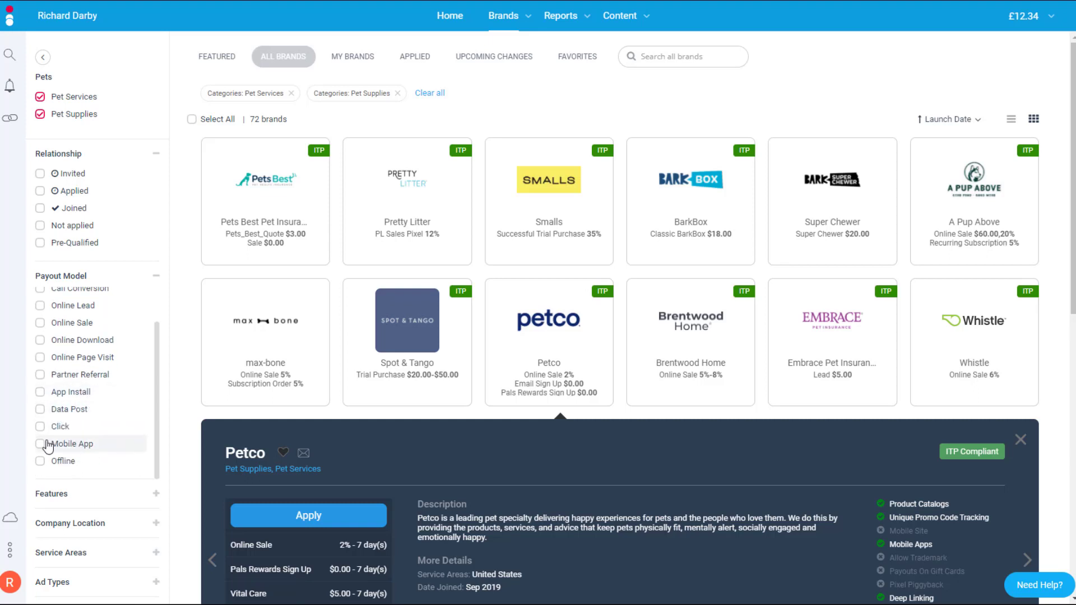
pyautogui.scroll(-1, 116, 430)
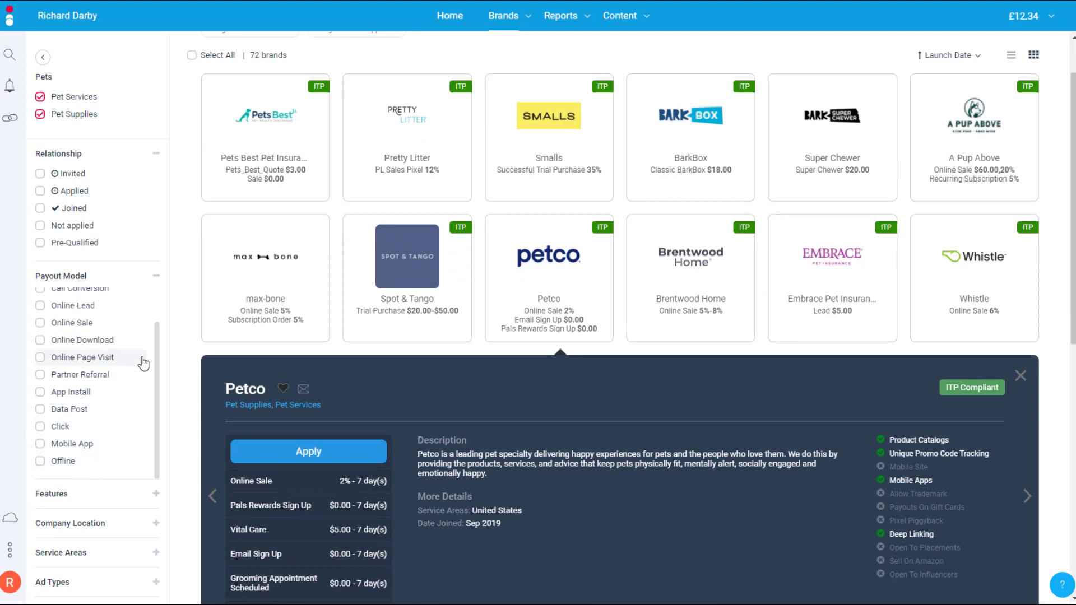
pyautogui.scroll(1, 140, 370)
pyautogui.scroll(-1, 133, 454)
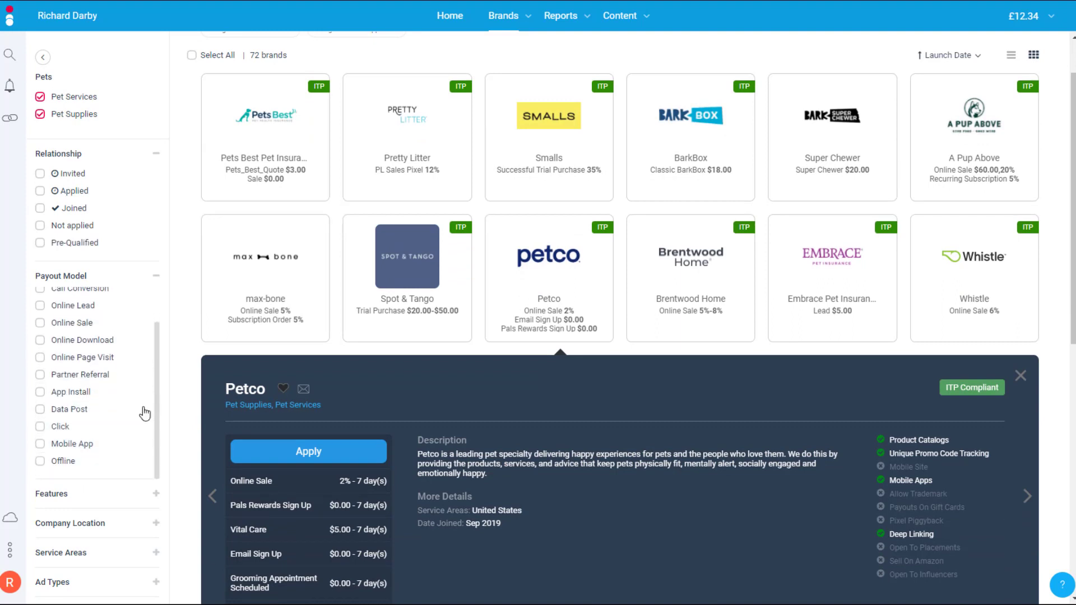
pyautogui.scroll(1, 86, 332)
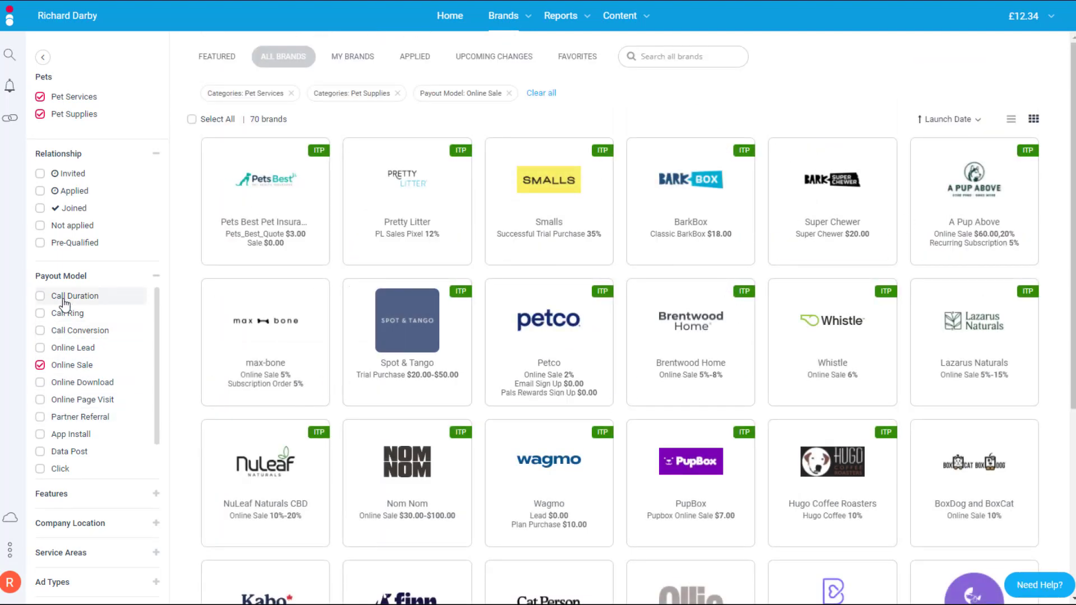
# Expand the Features filter, look through its options and browse the pet brands, including the pre-qualified Huan.
pyautogui.scroll(-3, 336, 381)
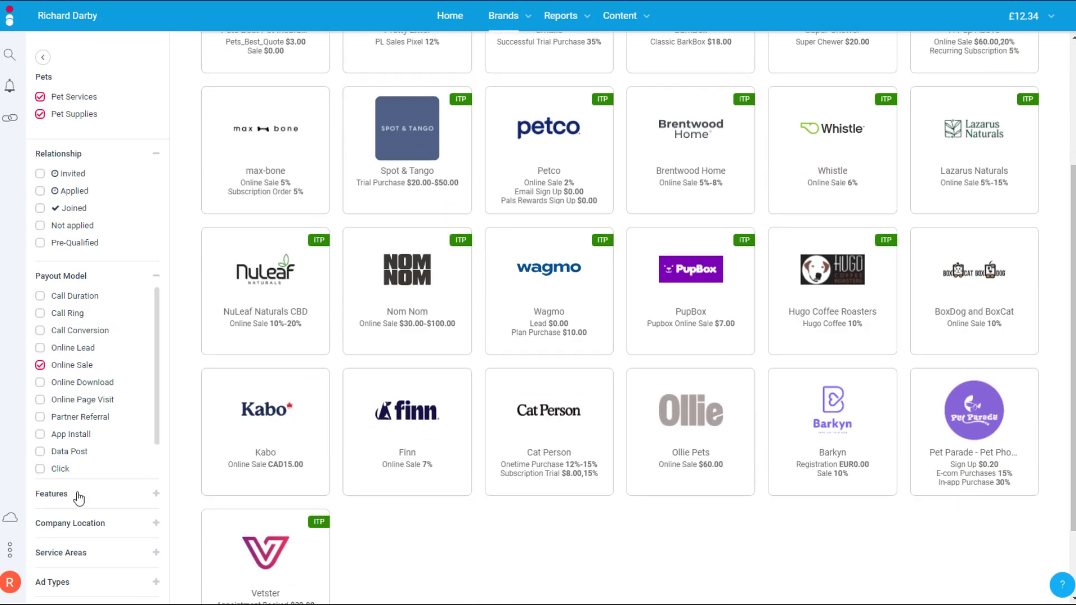
pyautogui.click(79, 496)
pyautogui.scroll(-2, 112, 525)
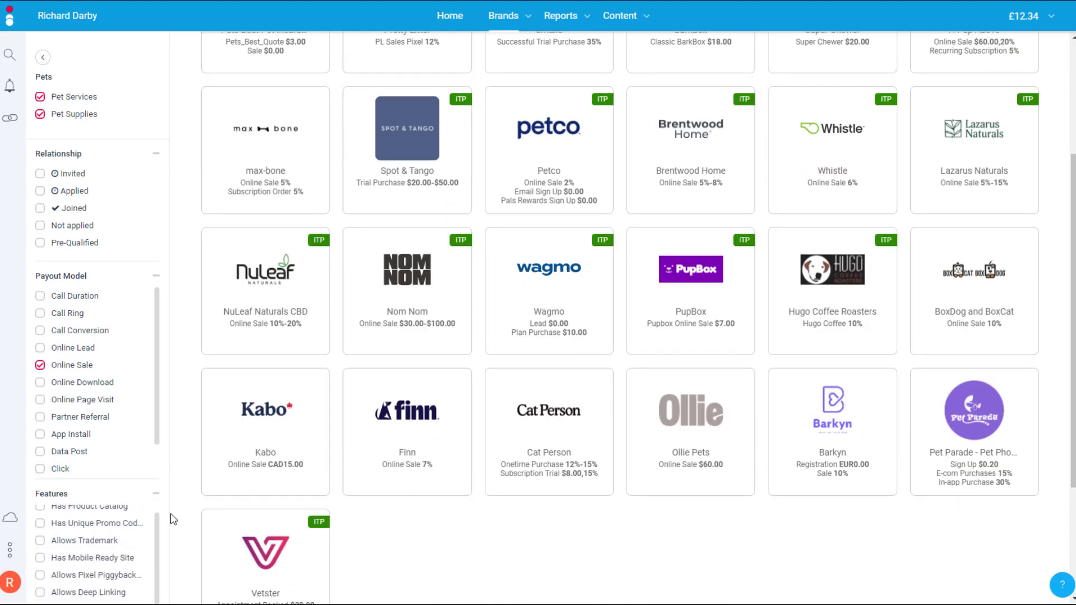
pyautogui.scroll(-3, 163, 533)
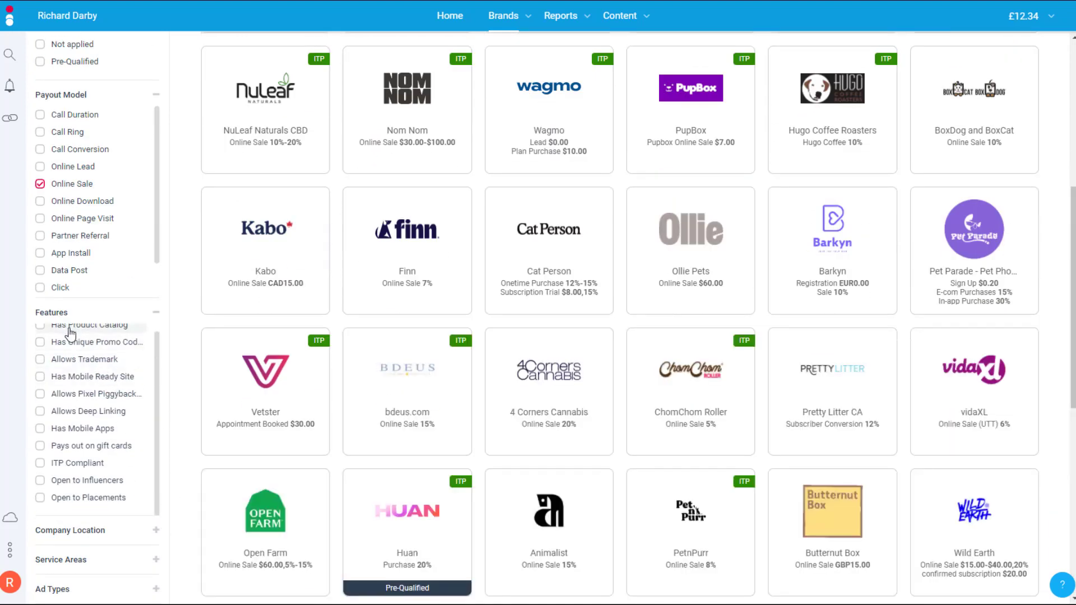
pyautogui.scroll(1, 82, 354)
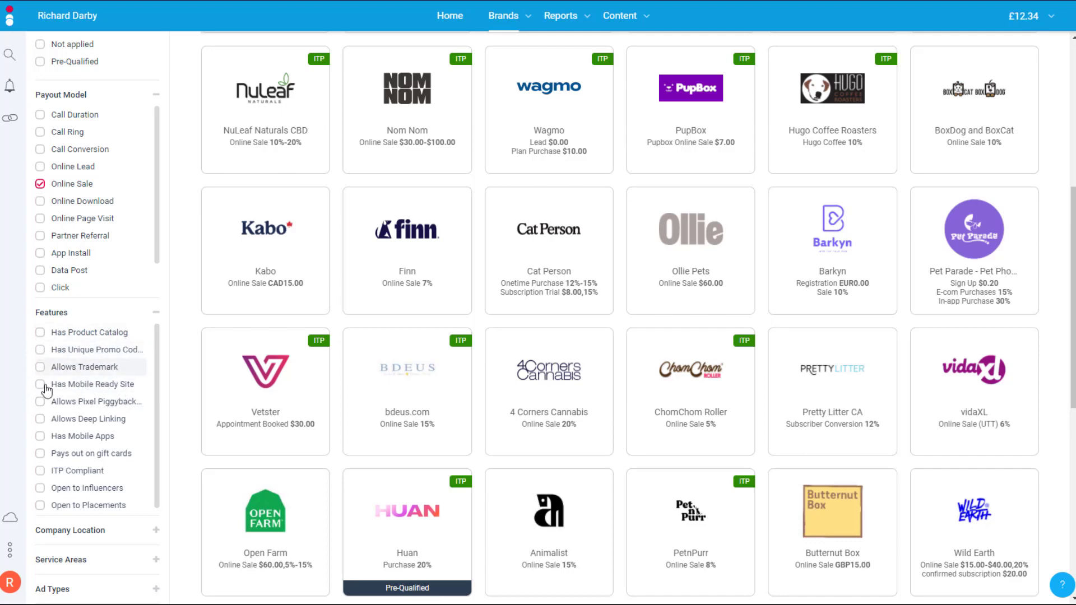
pyautogui.scroll(-1, 154, 425)
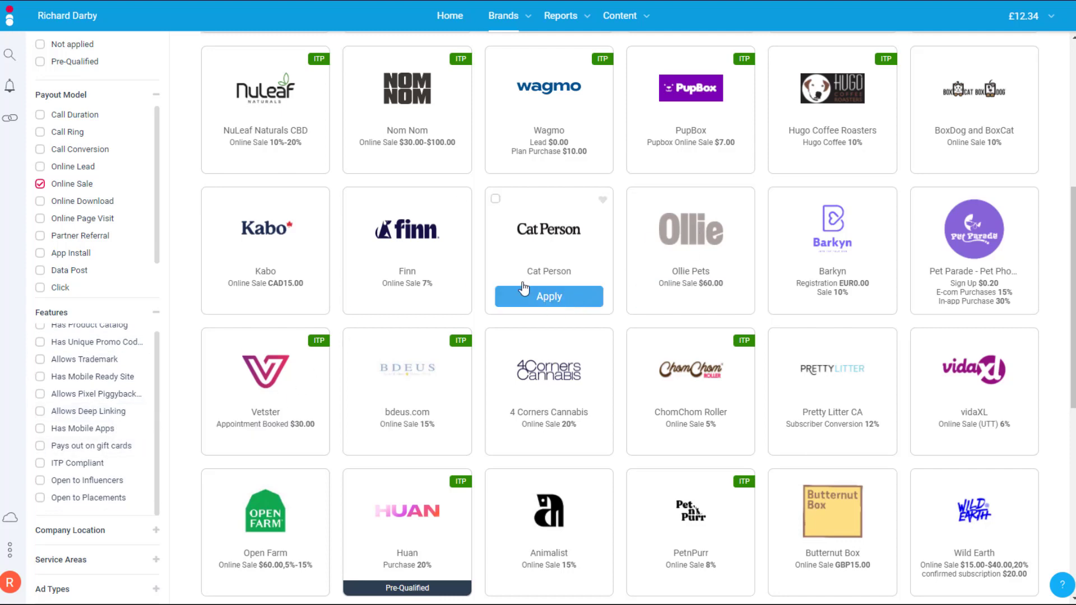
pyautogui.scroll(-3, 335, 395)
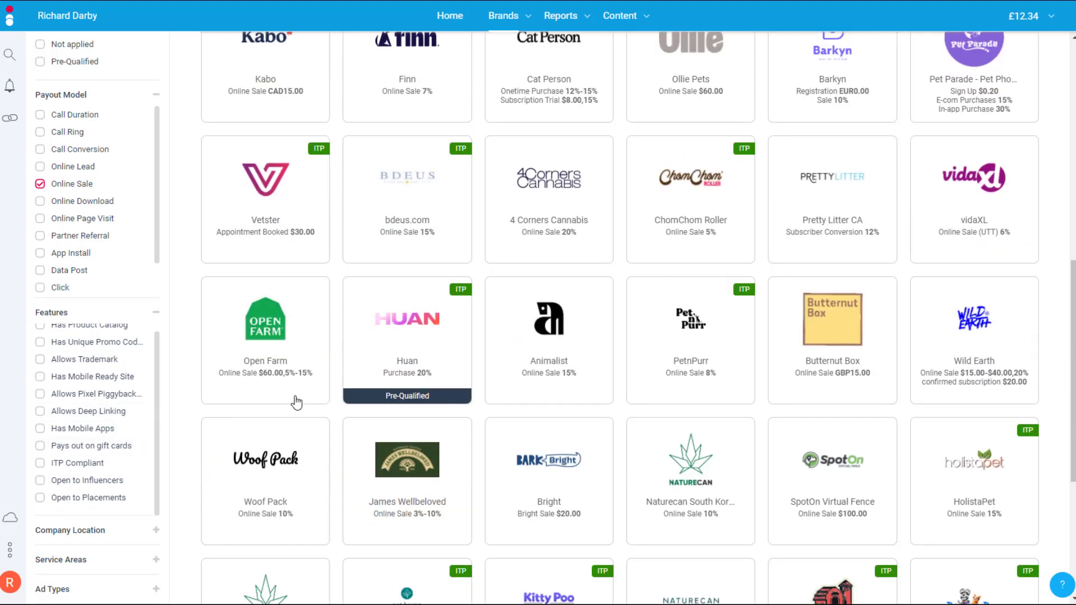
pyautogui.click(407, 387)
pyautogui.scroll(-2, 175, 437)
# Expand the Company Location filter and limit the brands to companies in the United States.
pyautogui.click(82, 536)
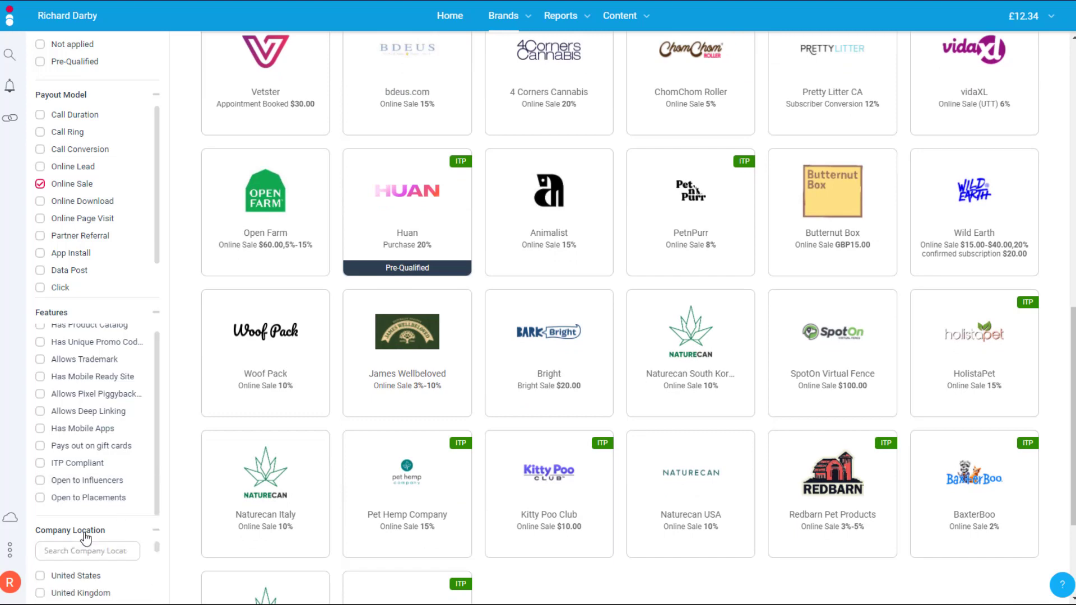
pyautogui.scroll(-2, 149, 492)
pyautogui.scroll(2, 132, 541)
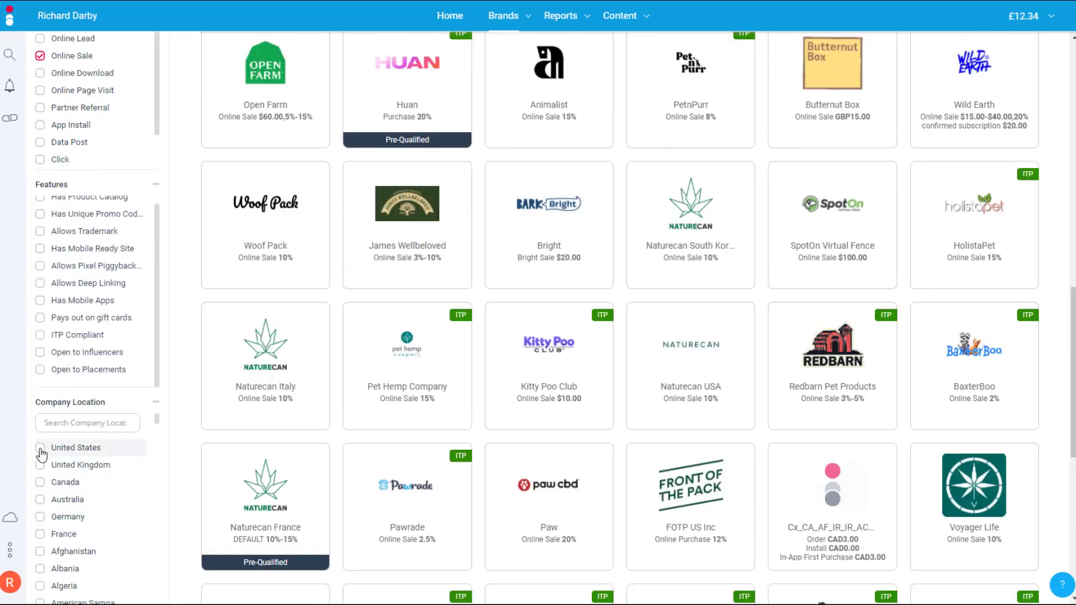
pyautogui.click(41, 449)
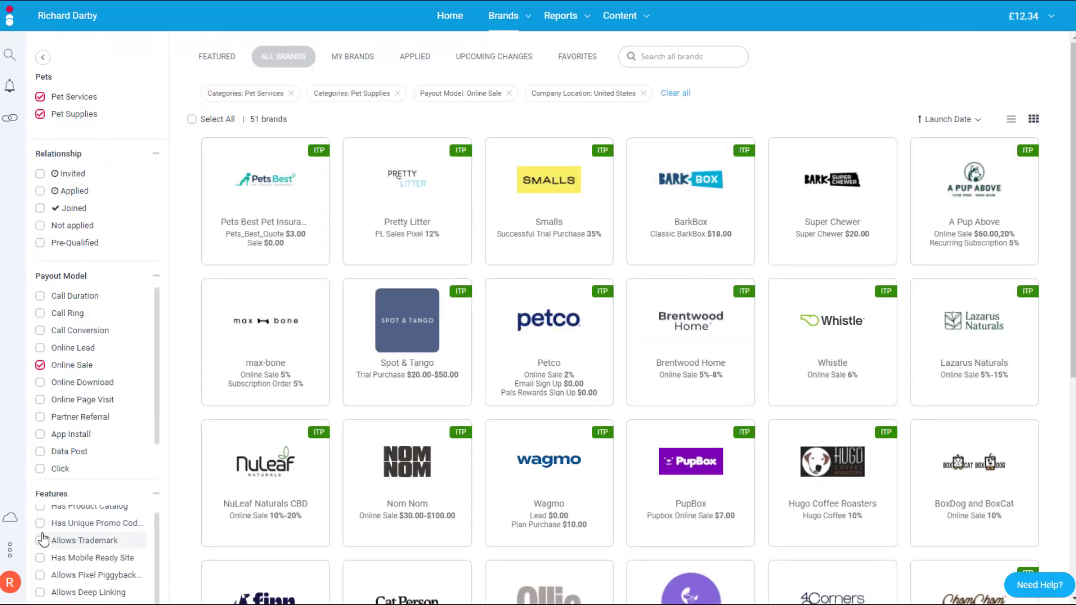
# Replace the United States company location filter with United Kingdom.
pyautogui.scroll(-5, 190, 561)
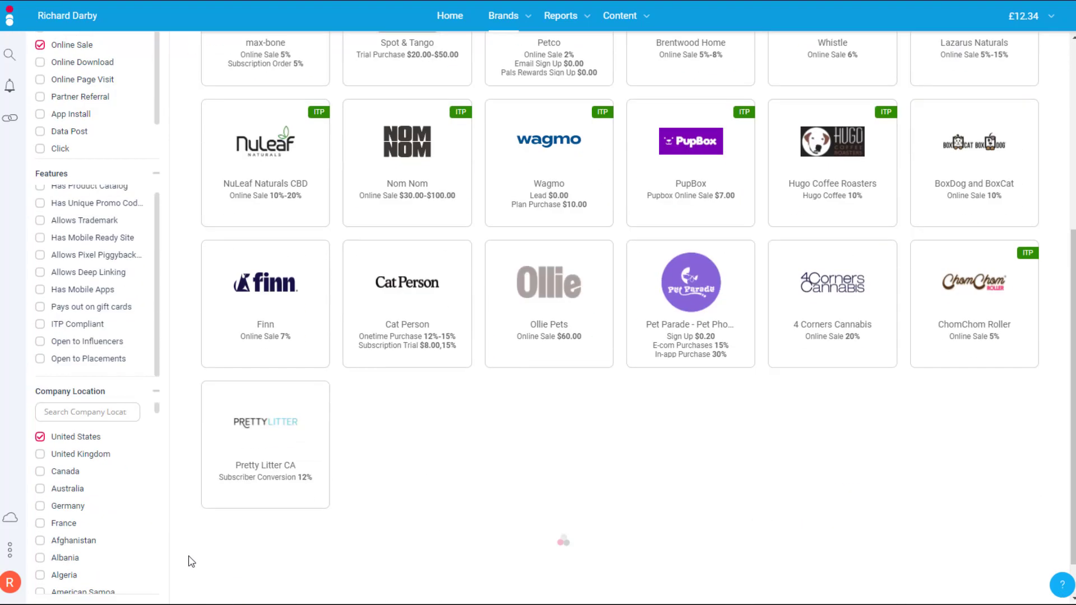
pyautogui.click(42, 445)
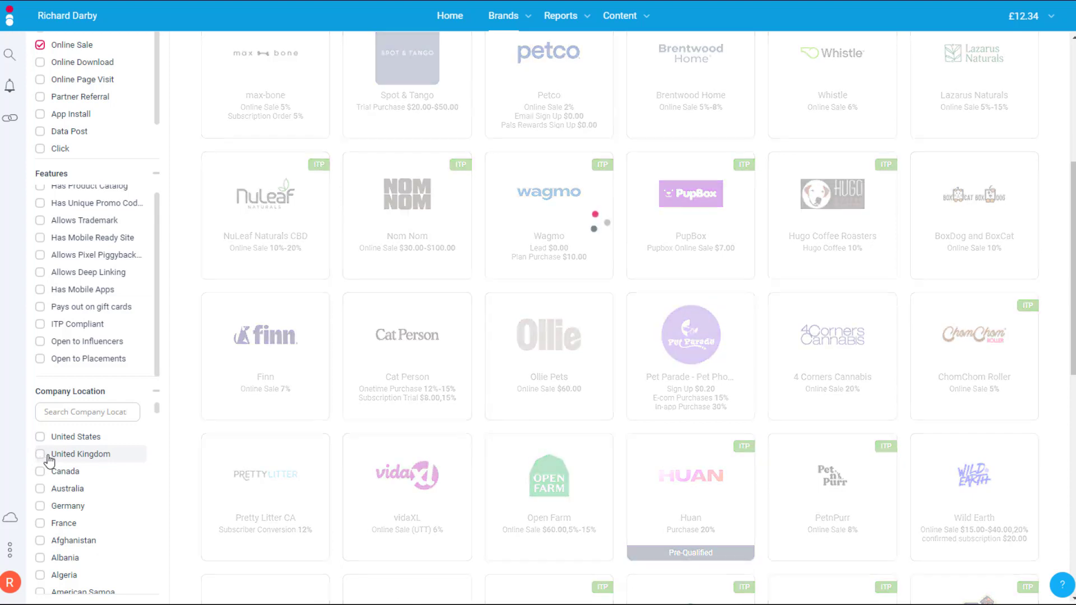
pyautogui.click(48, 457)
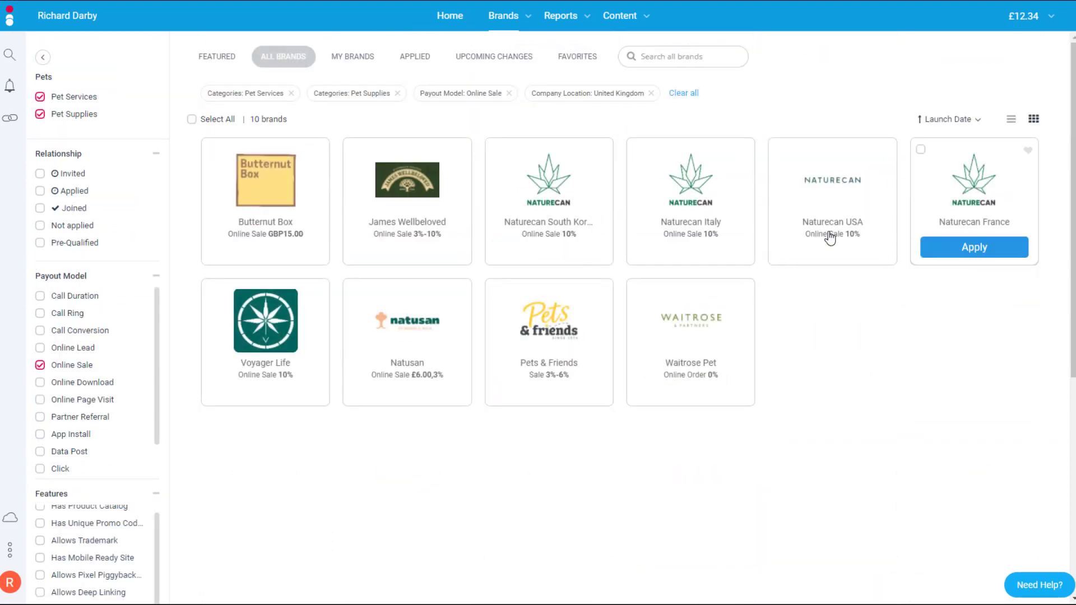
# Expand the Service Areas and Ad Types filters and look through the countries and ad formats they offer.
pyautogui.scroll(-6, 149, 471)
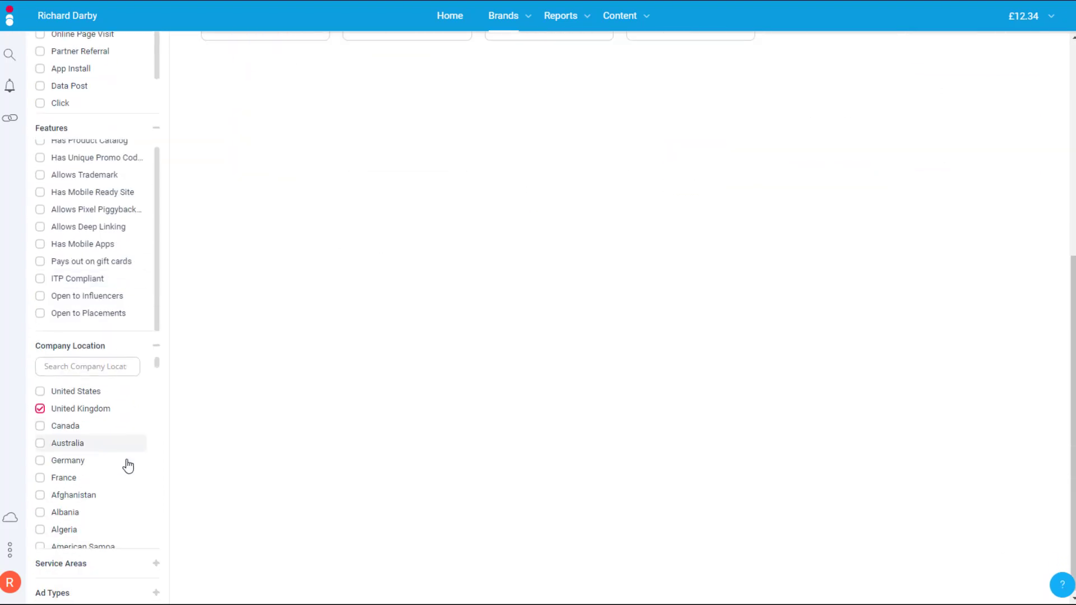
pyautogui.scroll(-3, 107, 505)
pyautogui.click(81, 560)
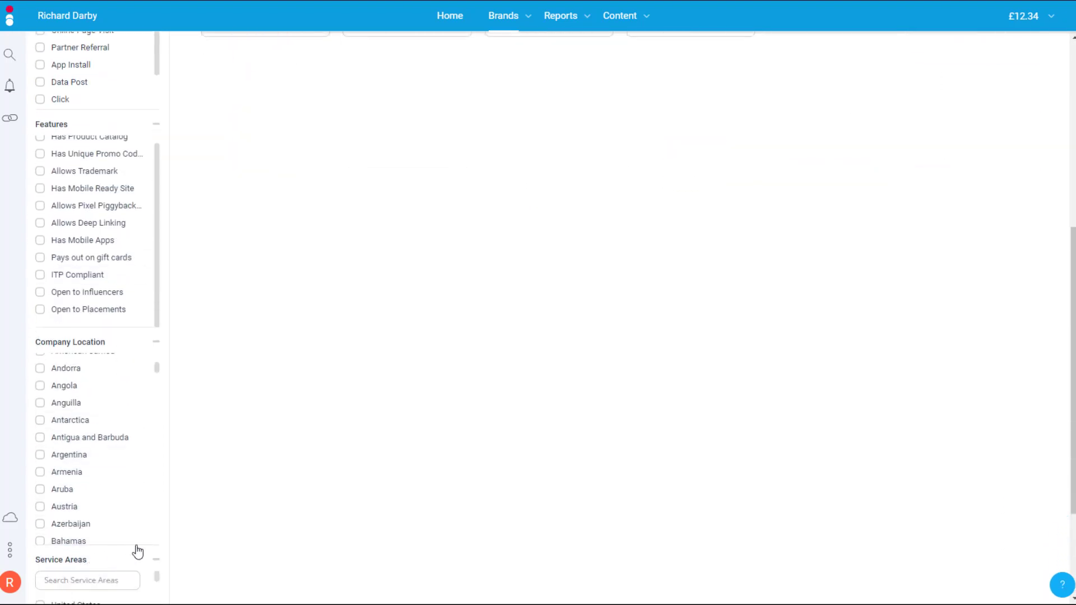
pyautogui.scroll(-6, 137, 553)
pyautogui.scroll(5, 79, 448)
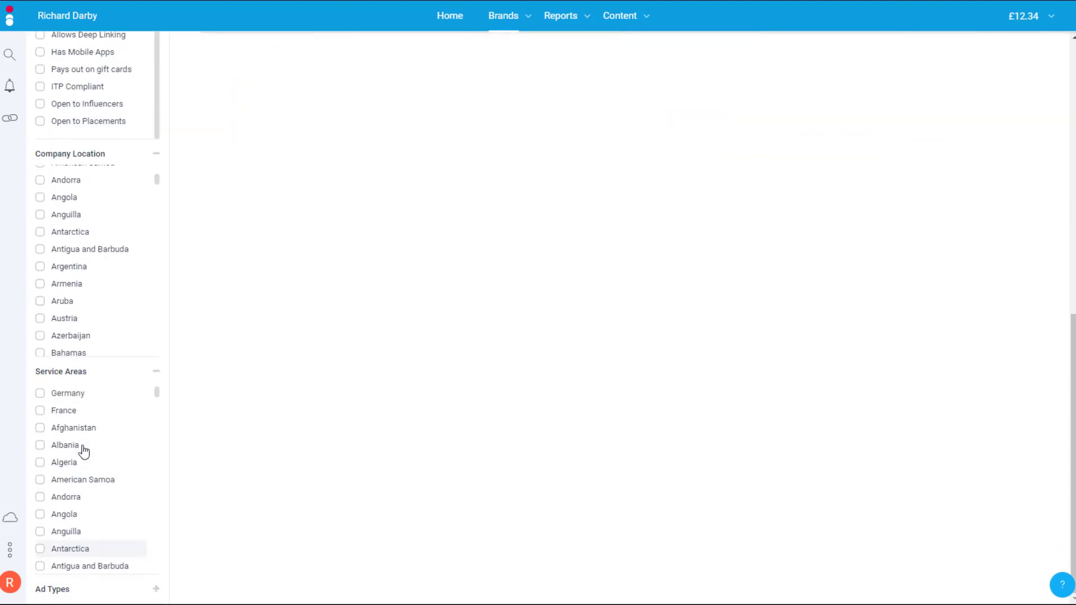
pyautogui.scroll(-4, 123, 504)
pyautogui.scroll(-5, 137, 529)
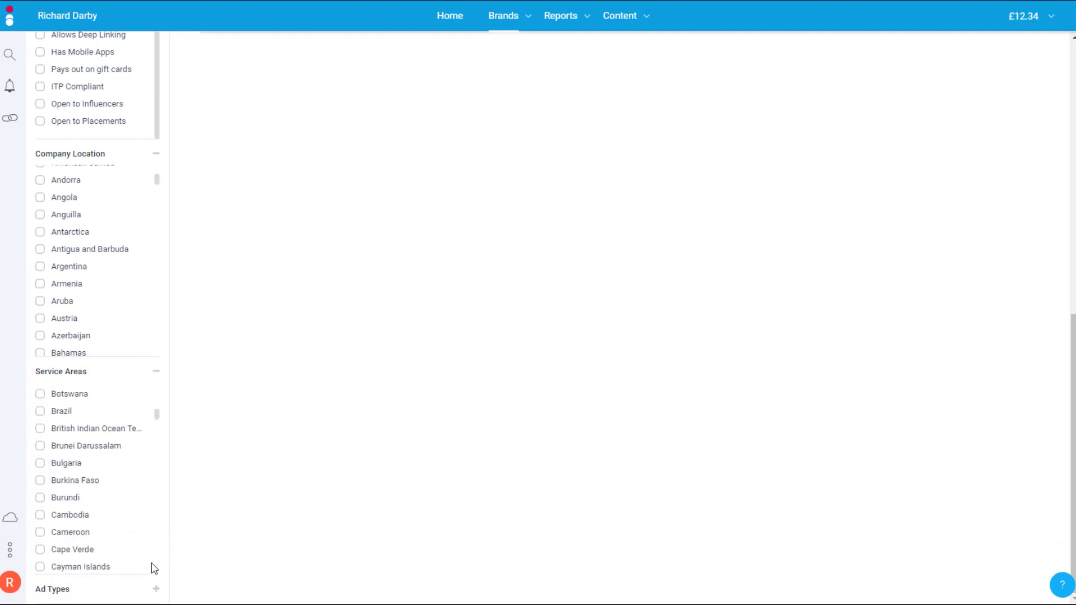
pyautogui.scroll(-7, 154, 568)
pyautogui.scroll(-3, 156, 592)
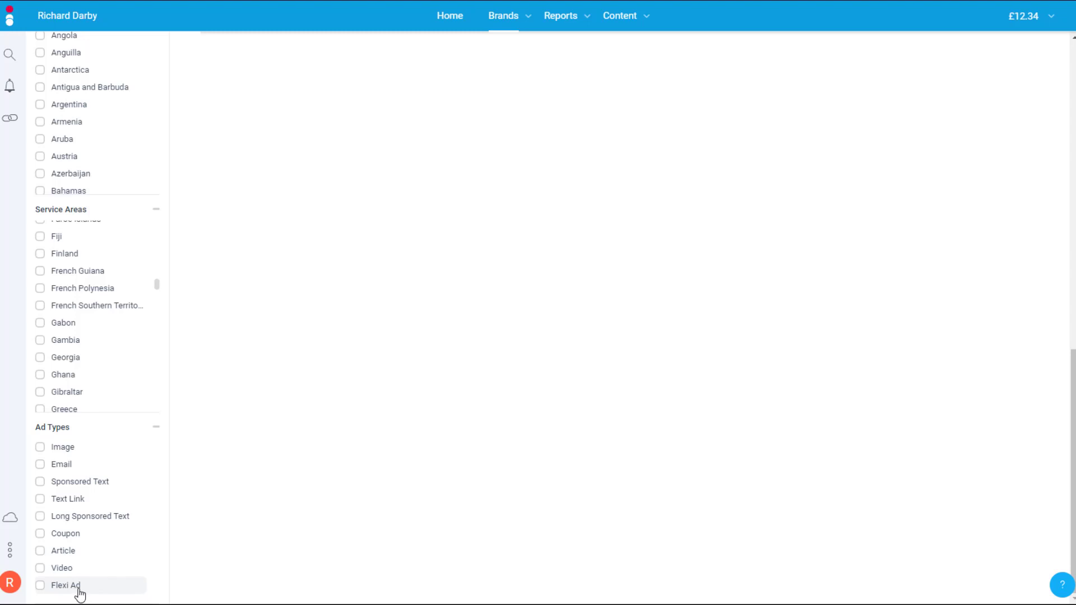
pyautogui.scroll(10, 43, 575)
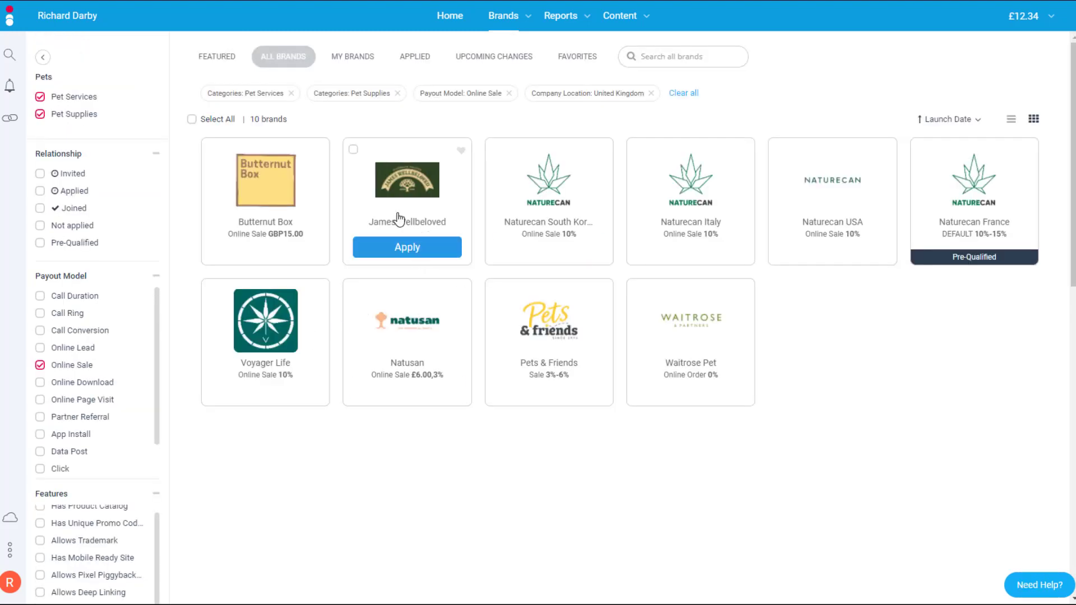
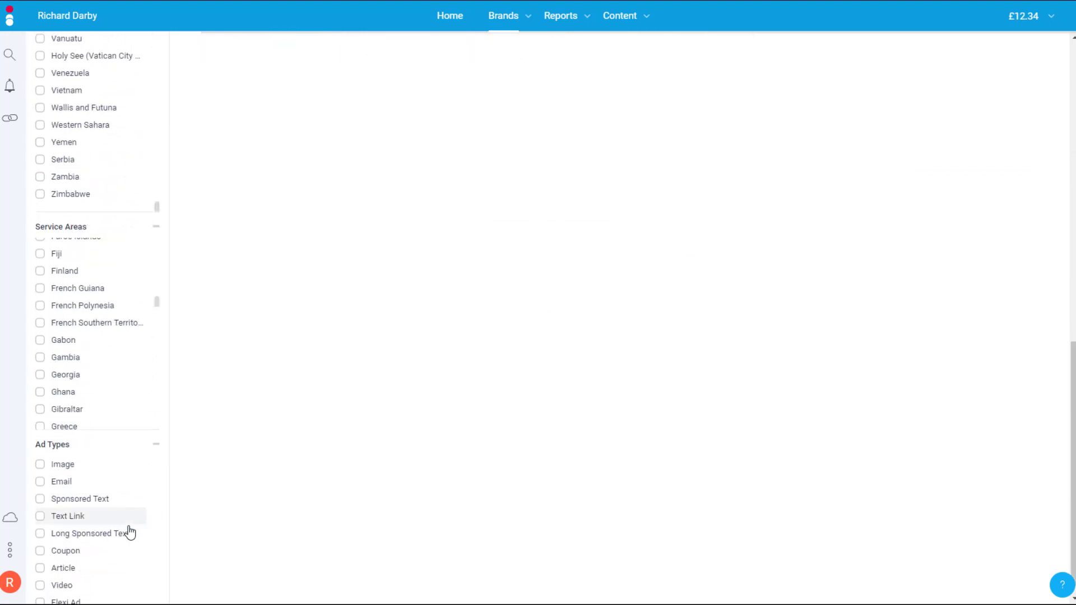
pyautogui.scroll(2, 391, 120)
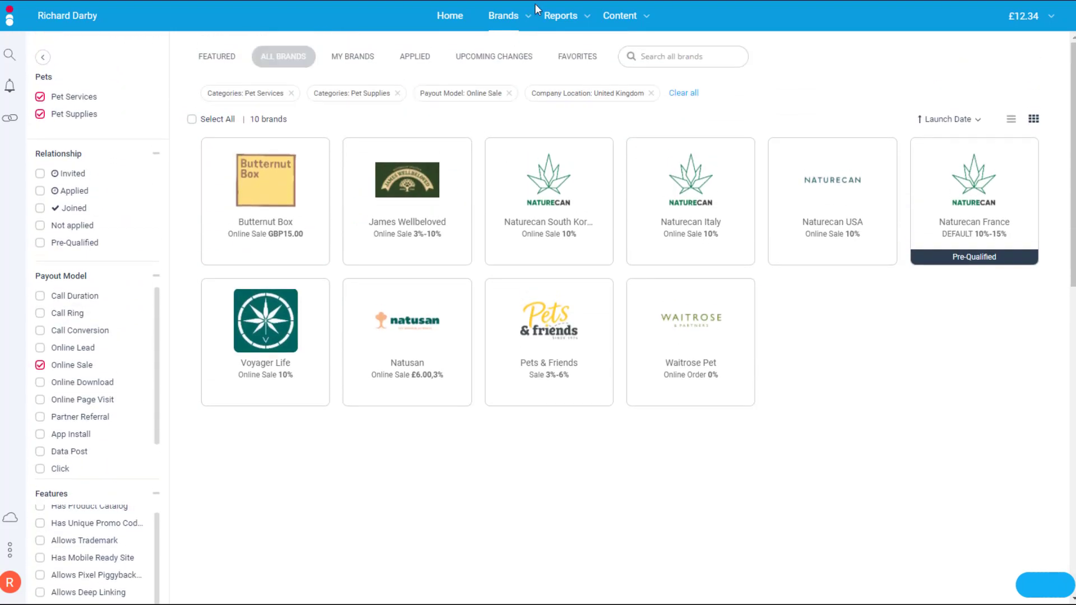
# Return to the home page and select AppSumo as the brand for creating a link.
pyautogui.click(449, 17)
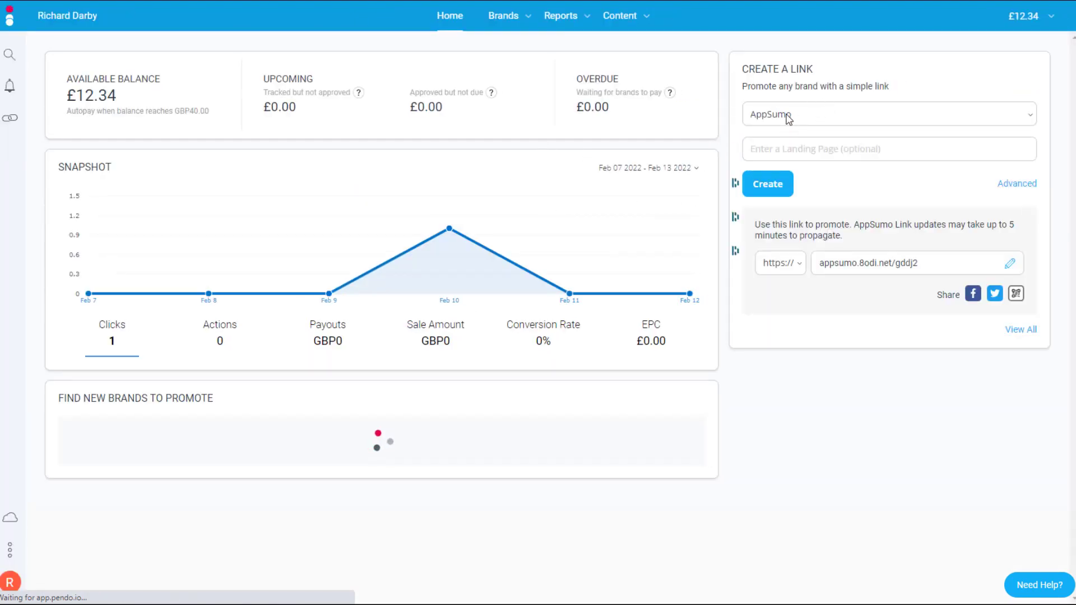
pyautogui.click(815, 116)
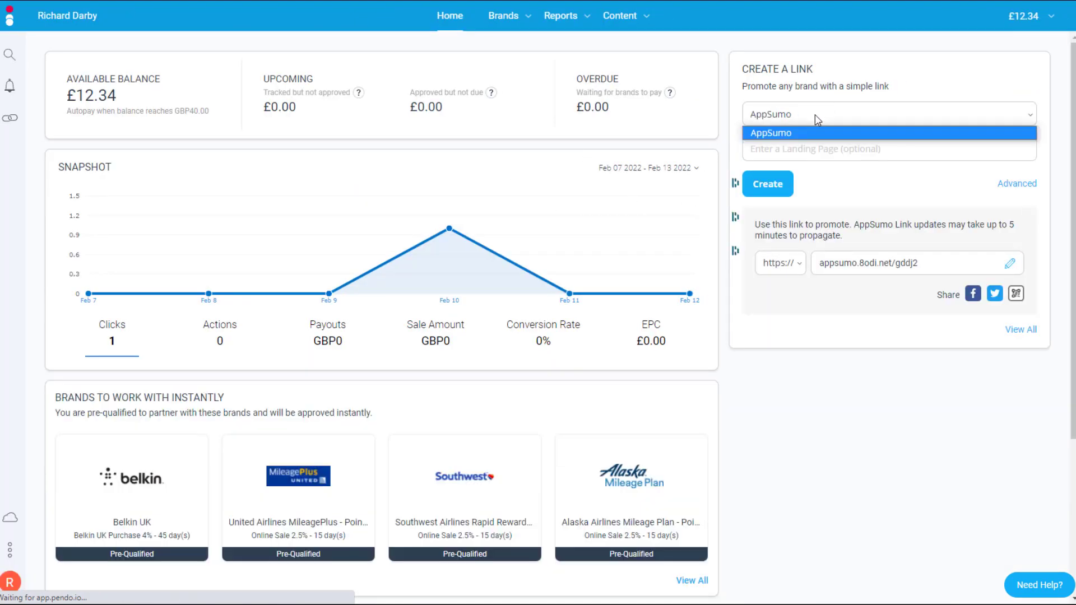
pyautogui.click(771, 135)
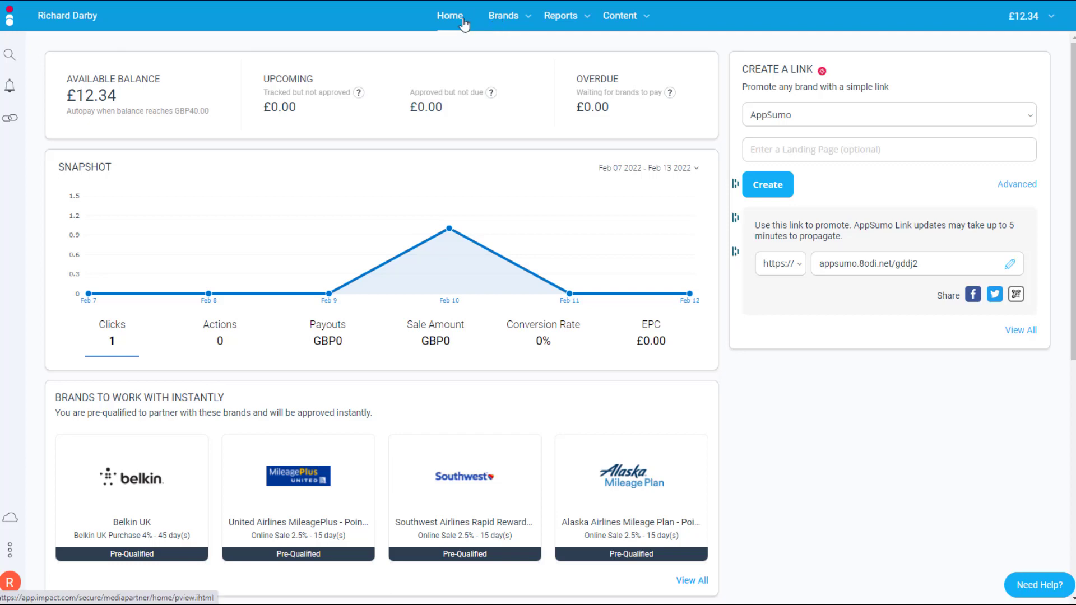
# Open the content assets page and browse the AppSumo promotional images.
pyautogui.click(648, 18)
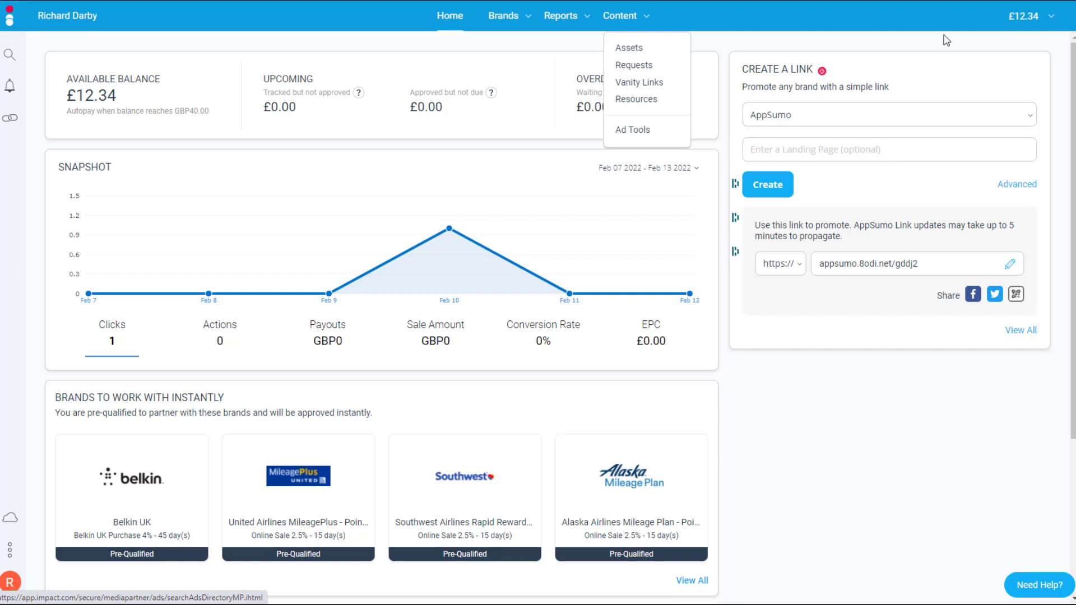
pyautogui.click(632, 48)
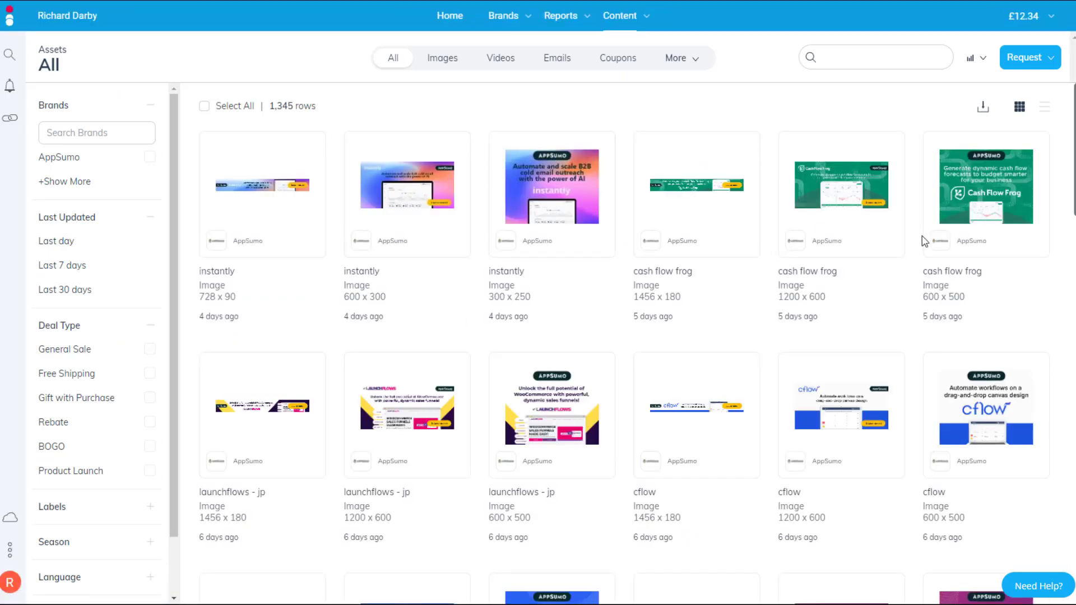
pyautogui.scroll(-5, 708, 414)
pyautogui.scroll(-5, 708, 414)
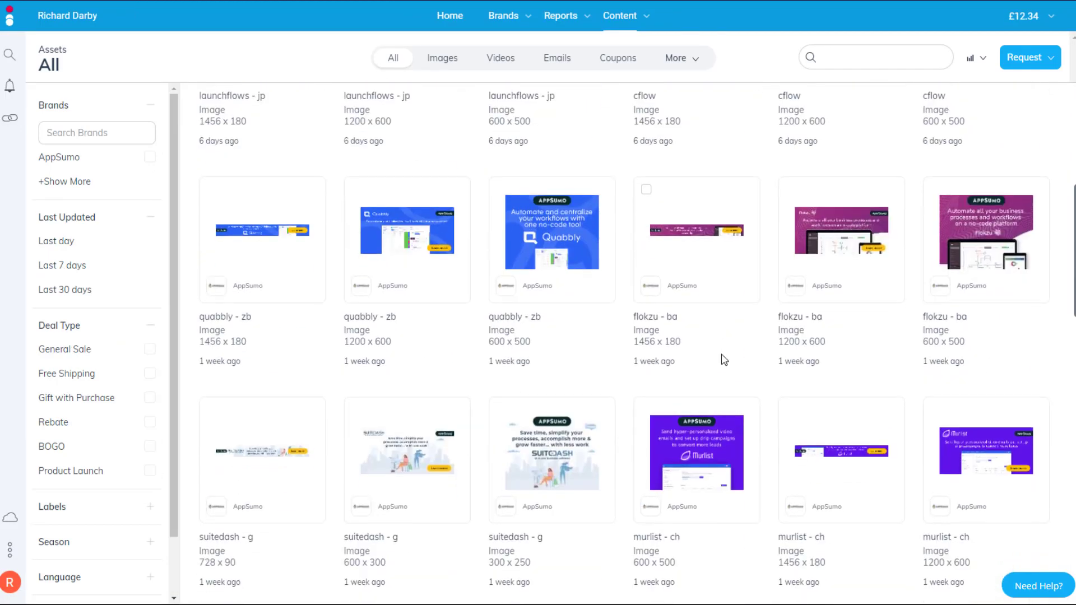
# Look through the rest of the AppSumo assets and return to the start of the list.
pyautogui.scroll(-5, 712, 336)
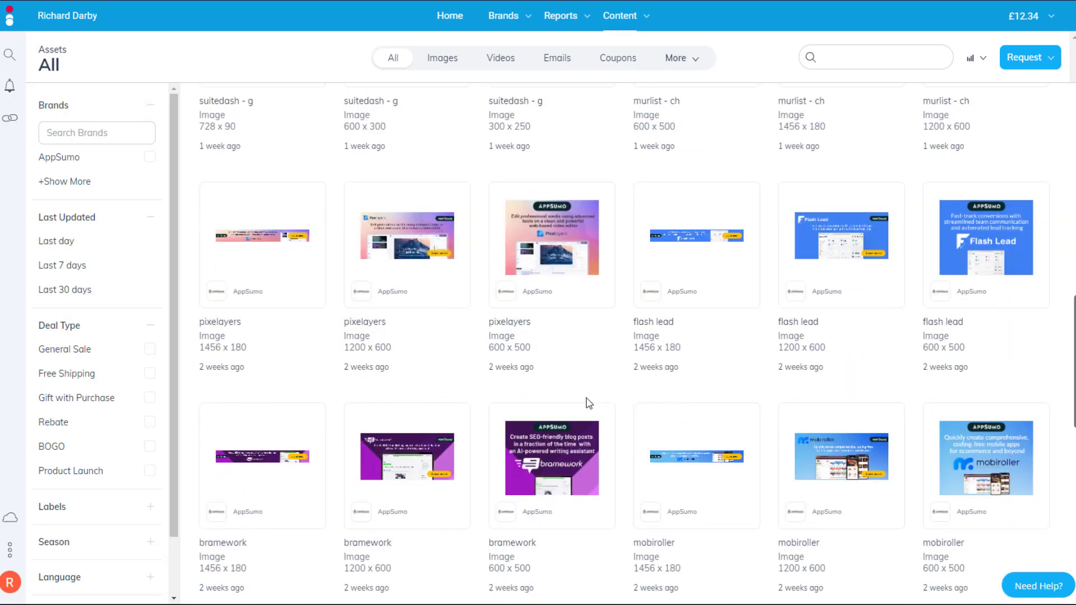
pyautogui.scroll(-5, 587, 401)
pyautogui.scroll(-10, 605, 332)
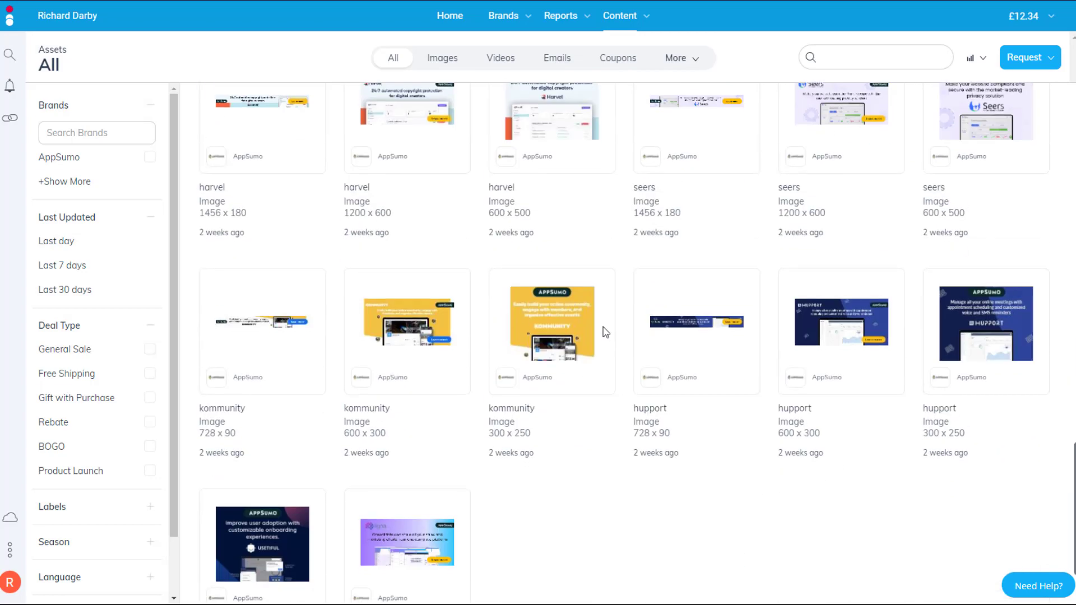
pyautogui.scroll(15, 605, 332)
pyautogui.scroll(15, 604, 331)
pyautogui.scroll(-1, 98, 332)
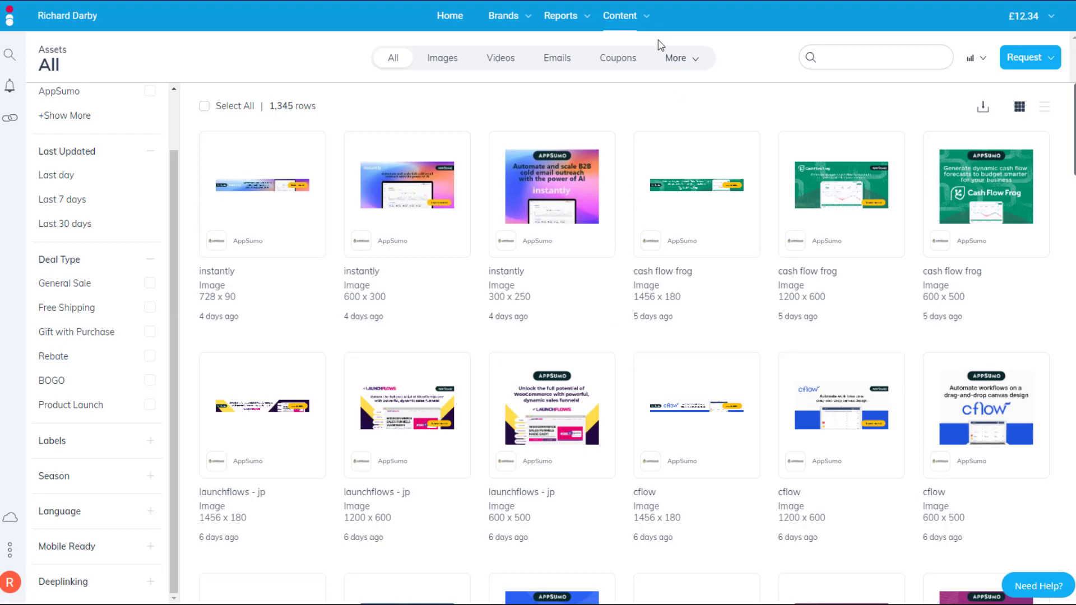
# View the Images, Videos, Emails and Coupons asset categories one after another.
pyautogui.click(444, 62)
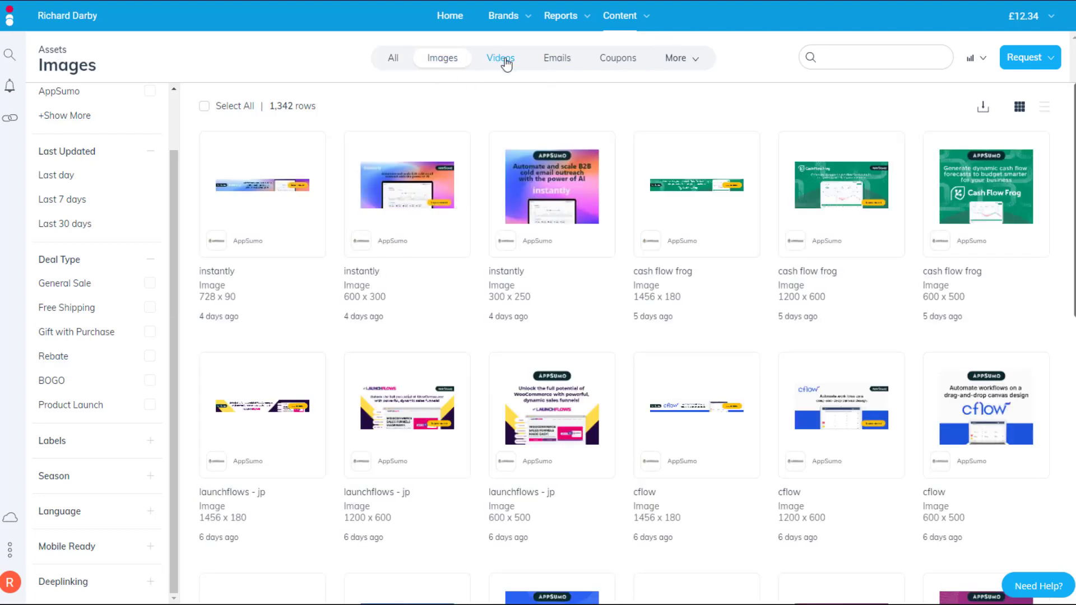
pyautogui.click(503, 61)
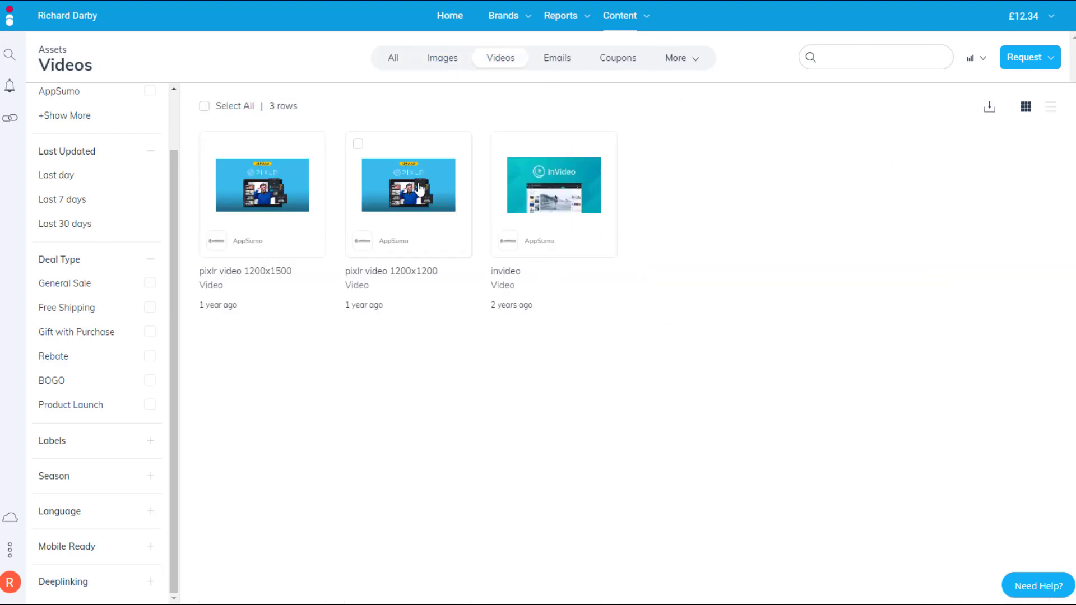
pyautogui.click(556, 61)
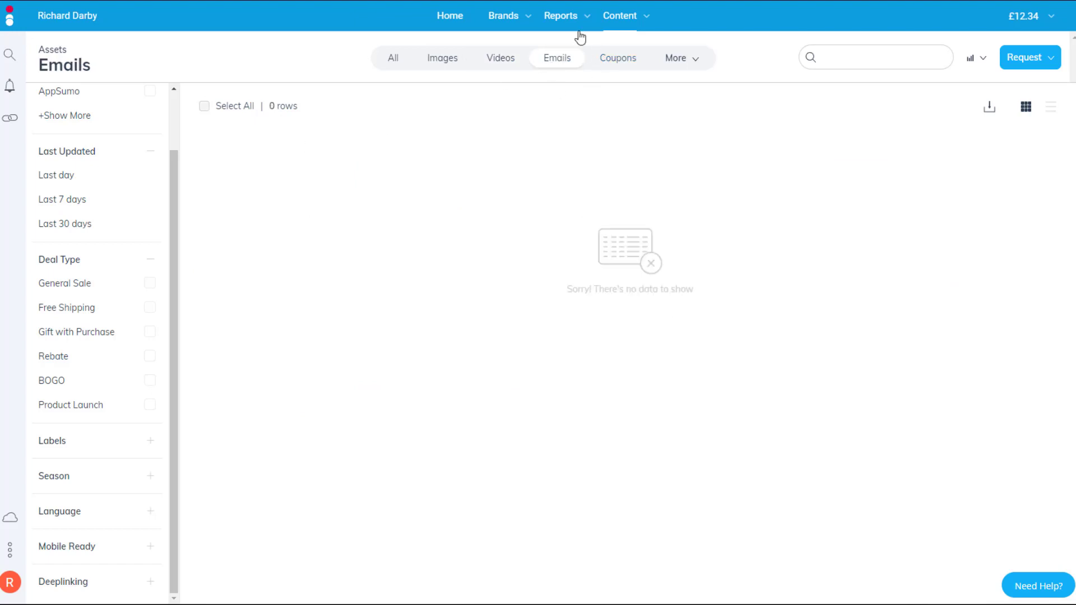
pyautogui.click(611, 59)
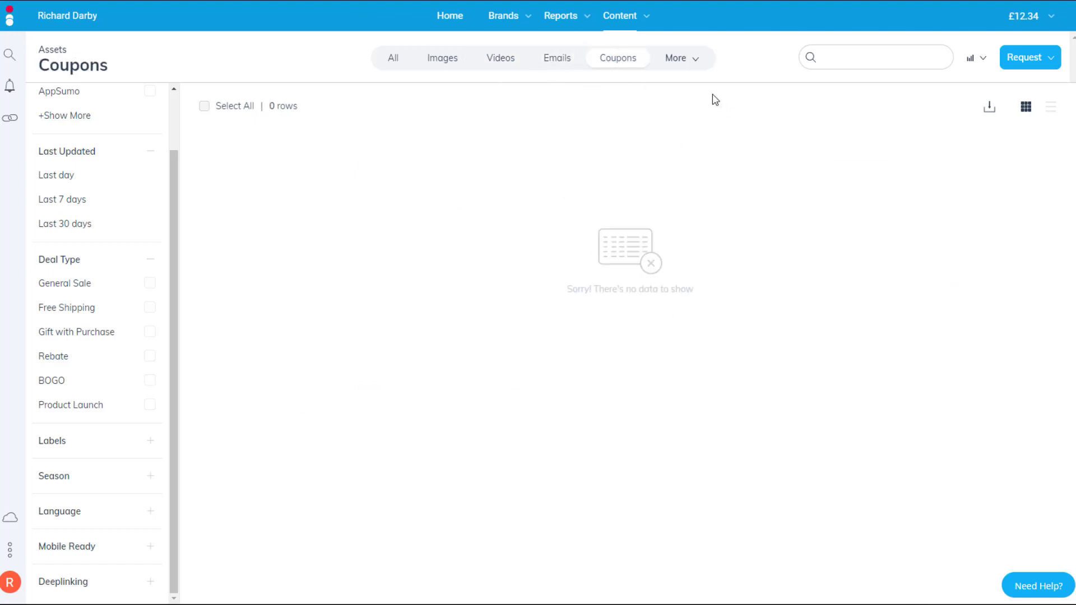
# Check the additional asset types, including Sponsored Text, and return to the list of all assets.
pyautogui.click(680, 57)
pyautogui.click(642, 92)
pyautogui.click(684, 59)
pyautogui.click(661, 112)
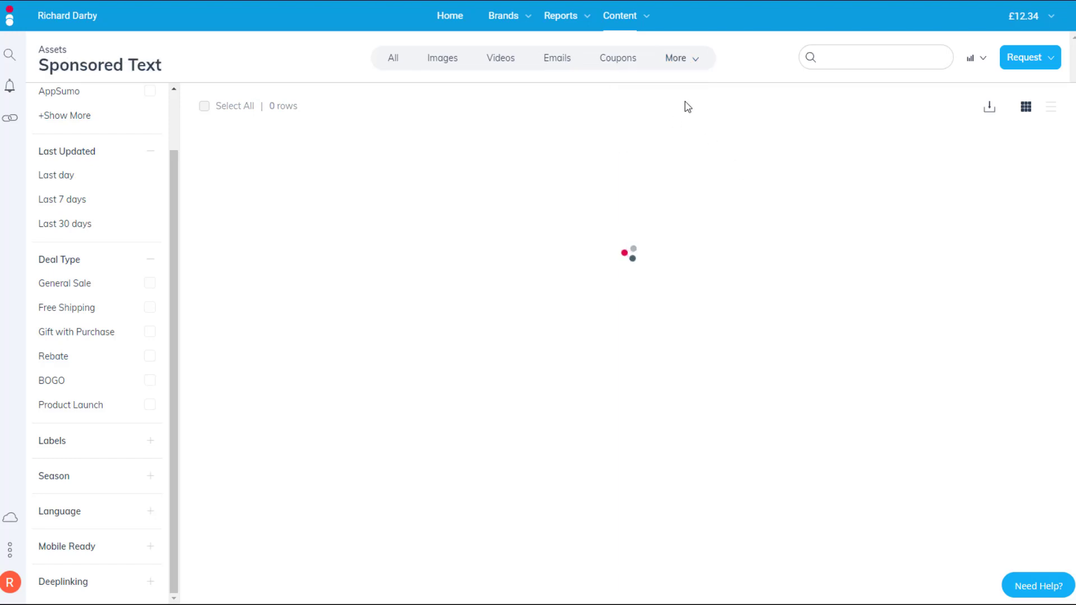
pyautogui.click(394, 59)
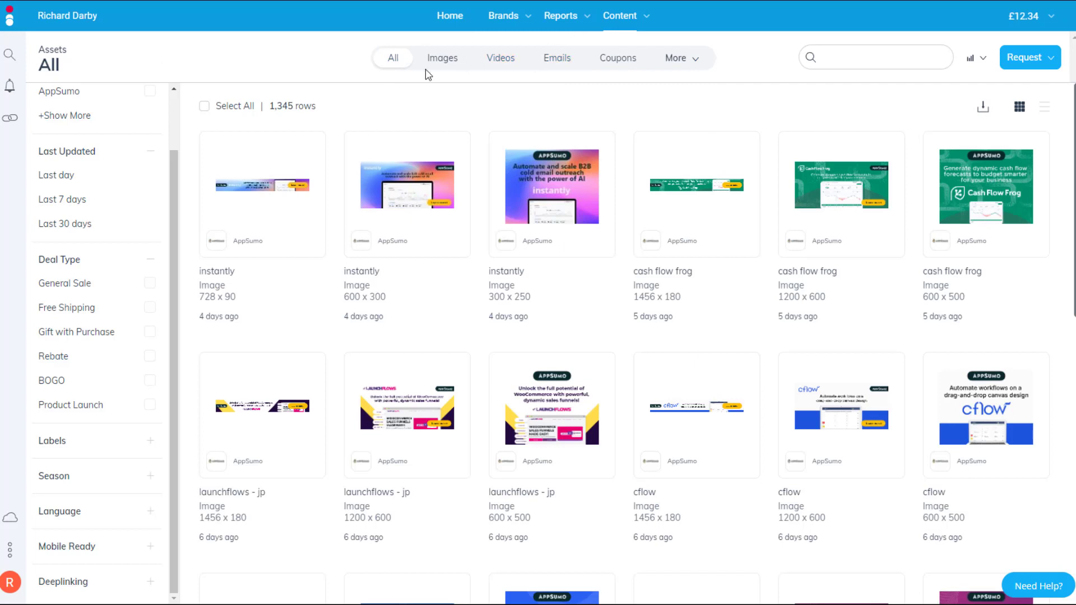
pyautogui.moveTo(639, 16)
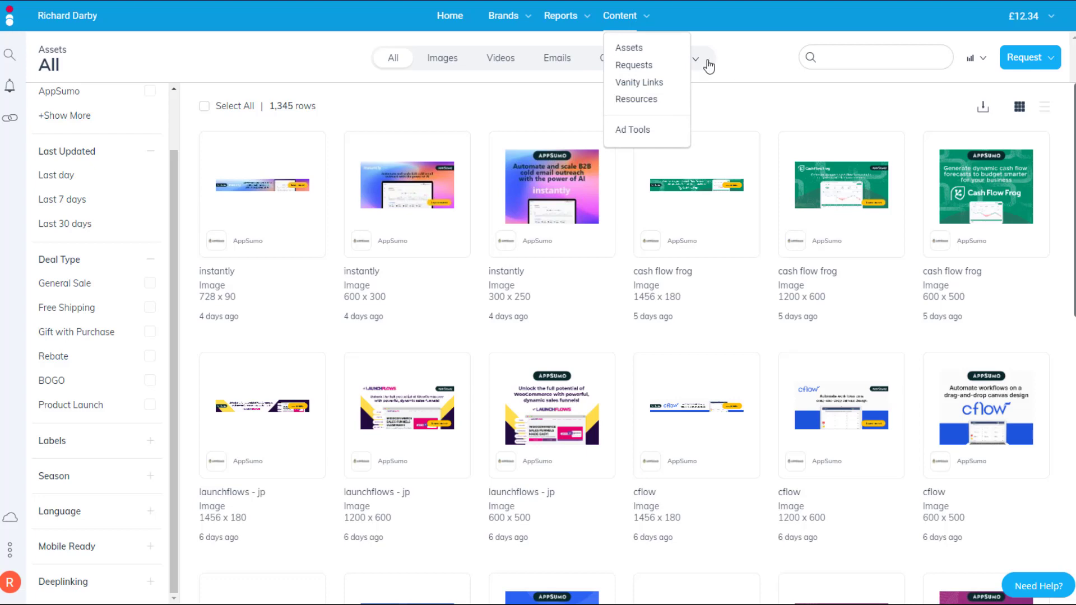
pyautogui.click(654, 65)
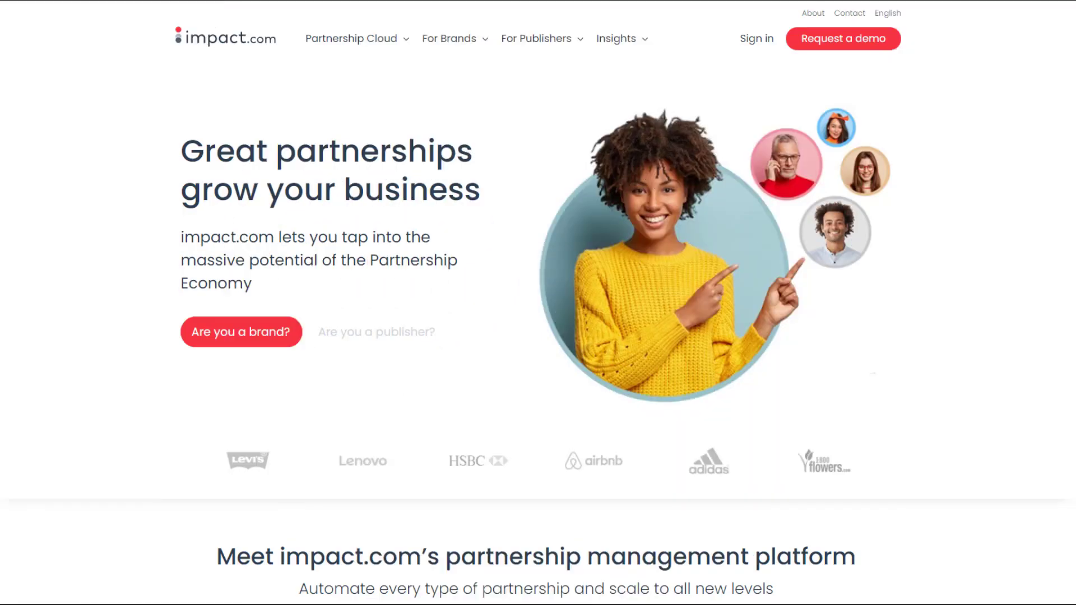